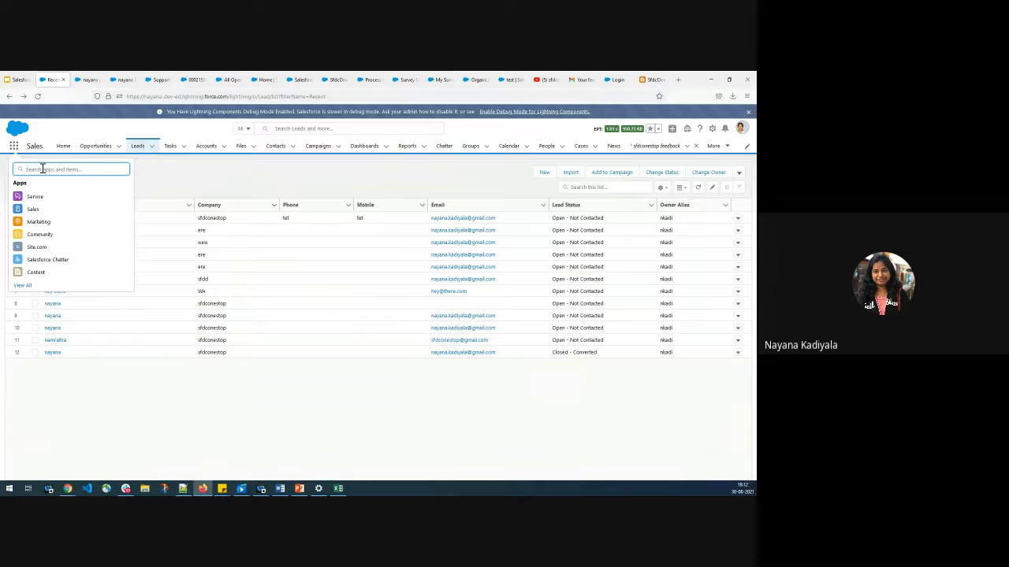
- Go to the first recently viewed lead from the company sfdconestop and open its Get Survey Invitation form
{"action": "type", "text": "lead"}
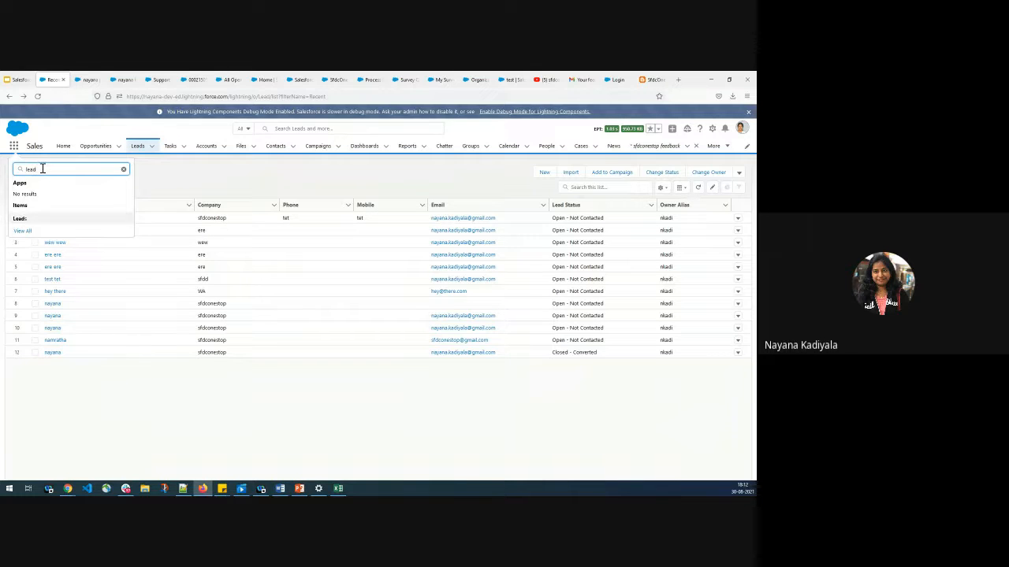
{"action": "left_click", "coordinate": [166, 178]}
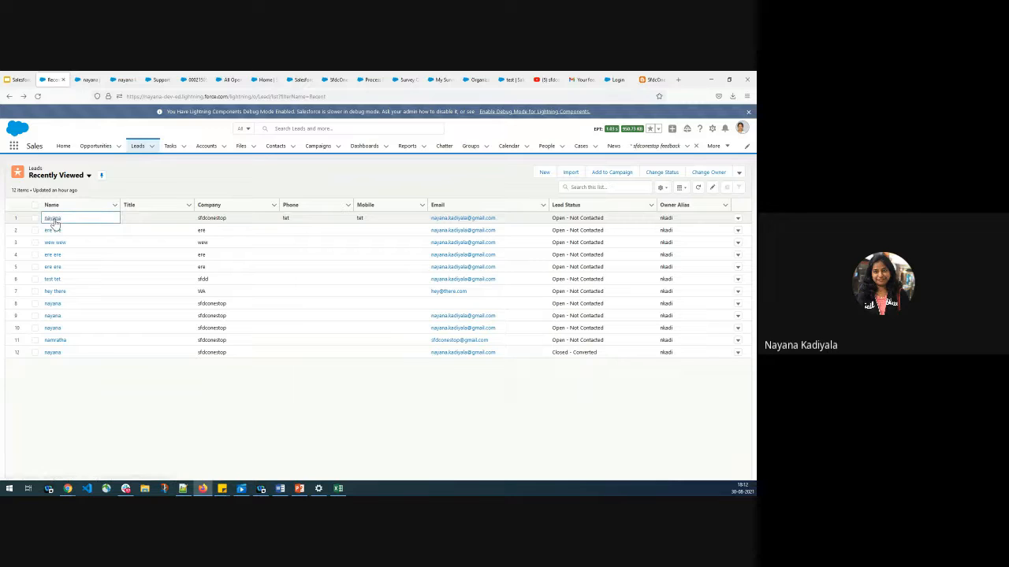
{"action": "left_click", "coordinate": [91, 78]}
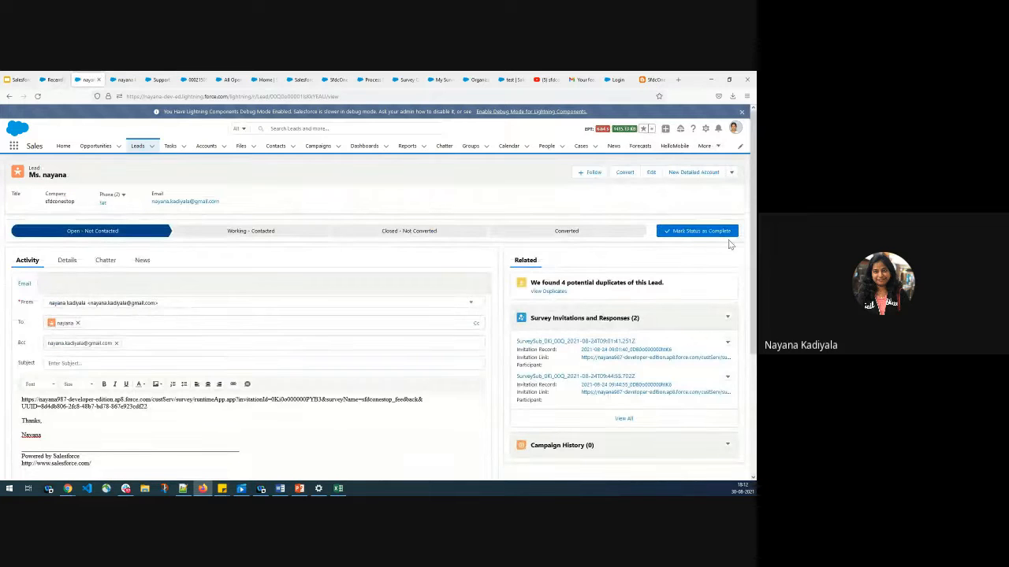
{"action": "left_click", "coordinate": [731, 172]}
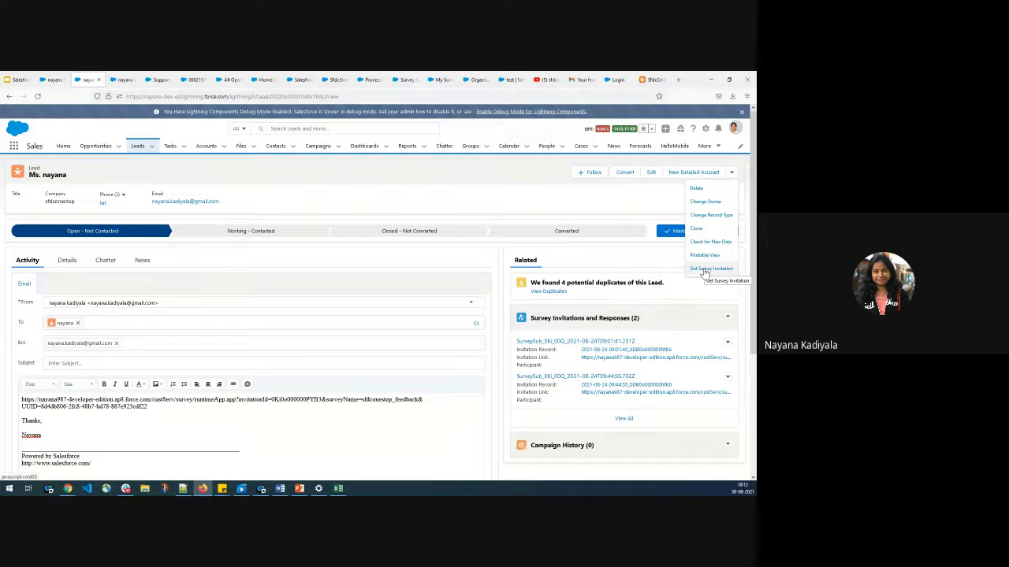
{"action": "left_click", "coordinate": [705, 269]}
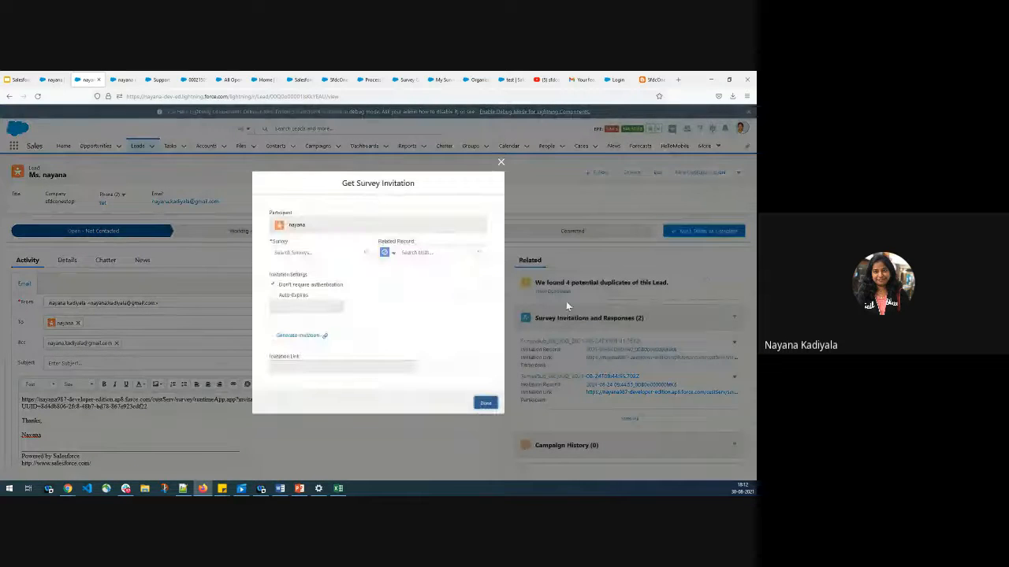
- Choose the SfdcOneStop learning survey and set the related record to the account TestRegisterUser
{"action": "left_click", "coordinate": [352, 252]}
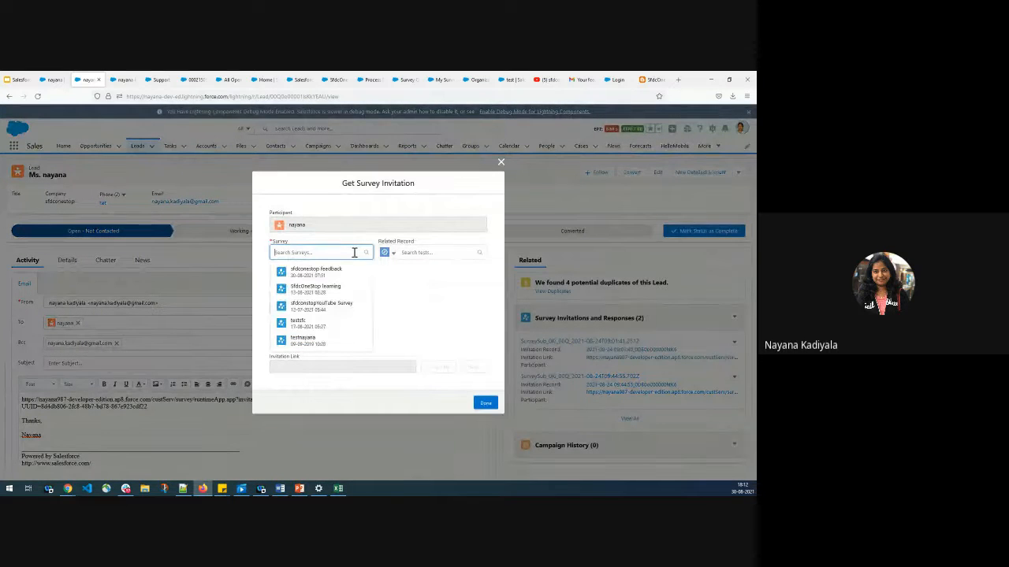
{"action": "left_click", "coordinate": [331, 291]}
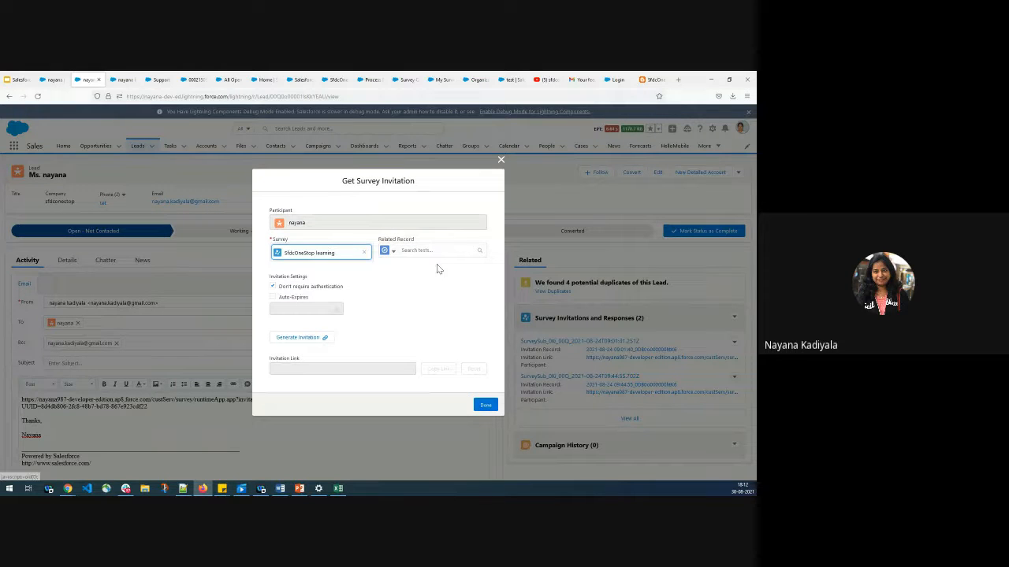
{"action": "left_click", "coordinate": [434, 251]}
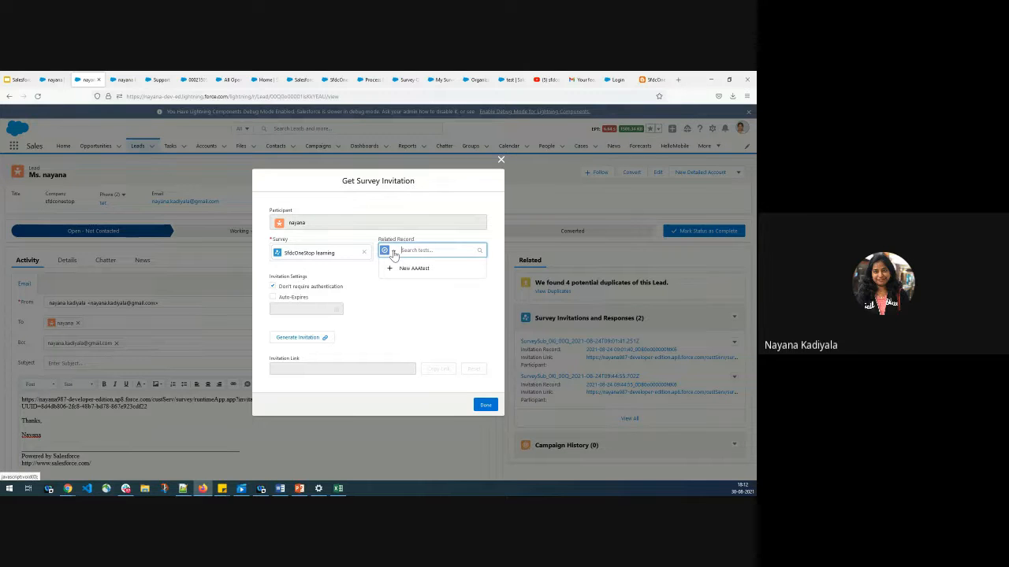
{"action": "left_click", "coordinate": [392, 250]}
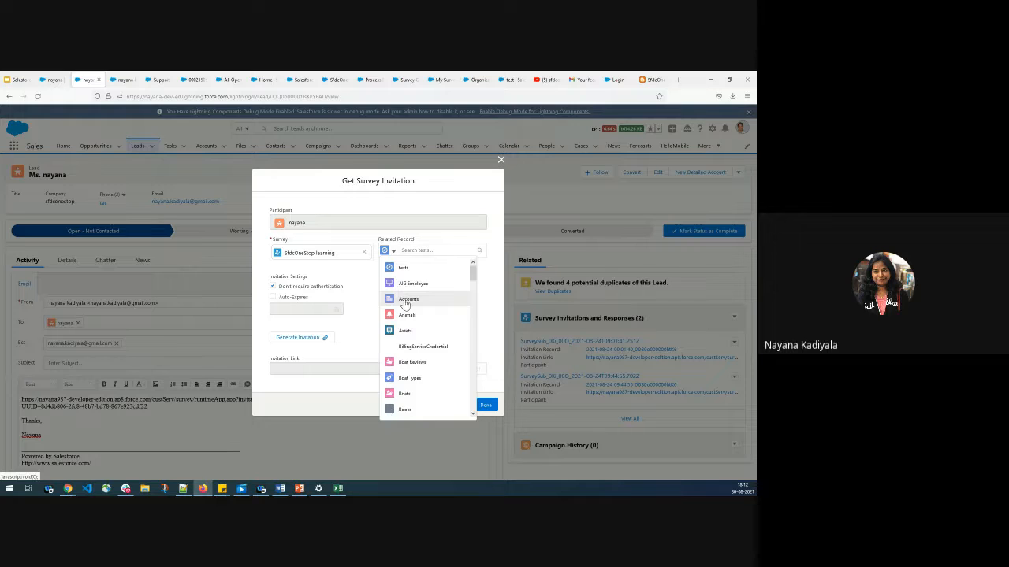
{"action": "left_click", "coordinate": [405, 300]}
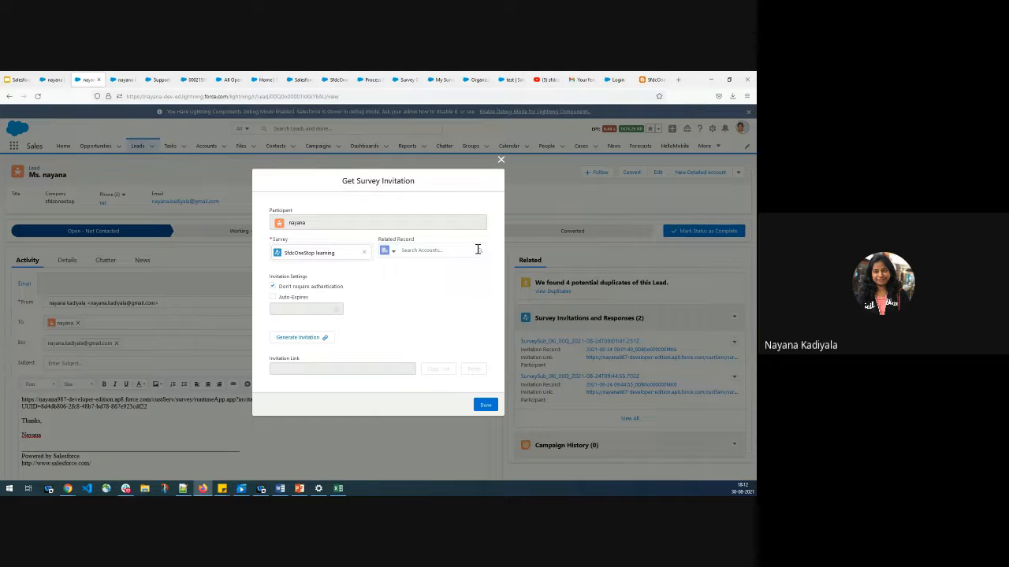
{"action": "left_click", "coordinate": [387, 251]}
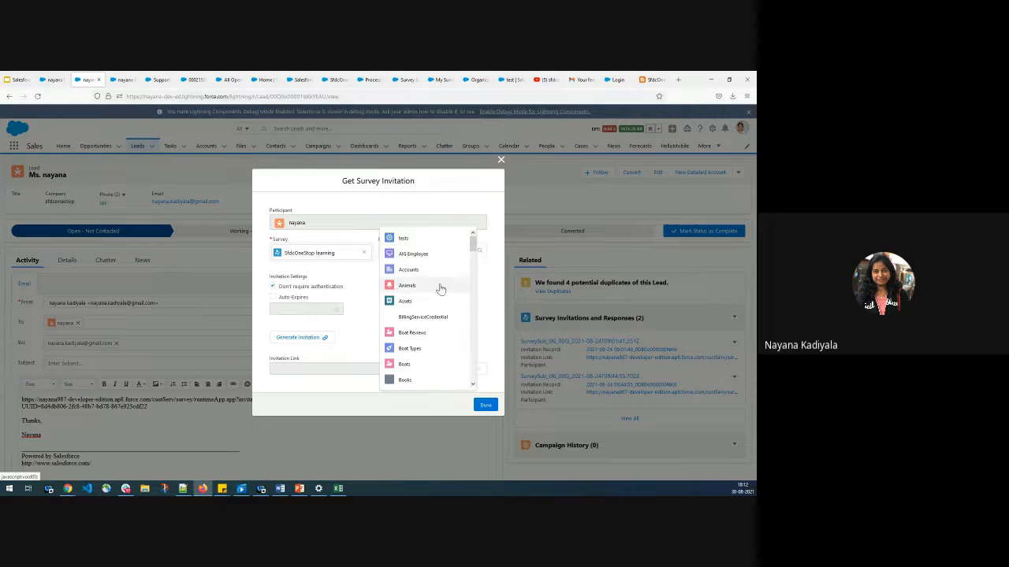
{"action": "left_click", "coordinate": [412, 269]}
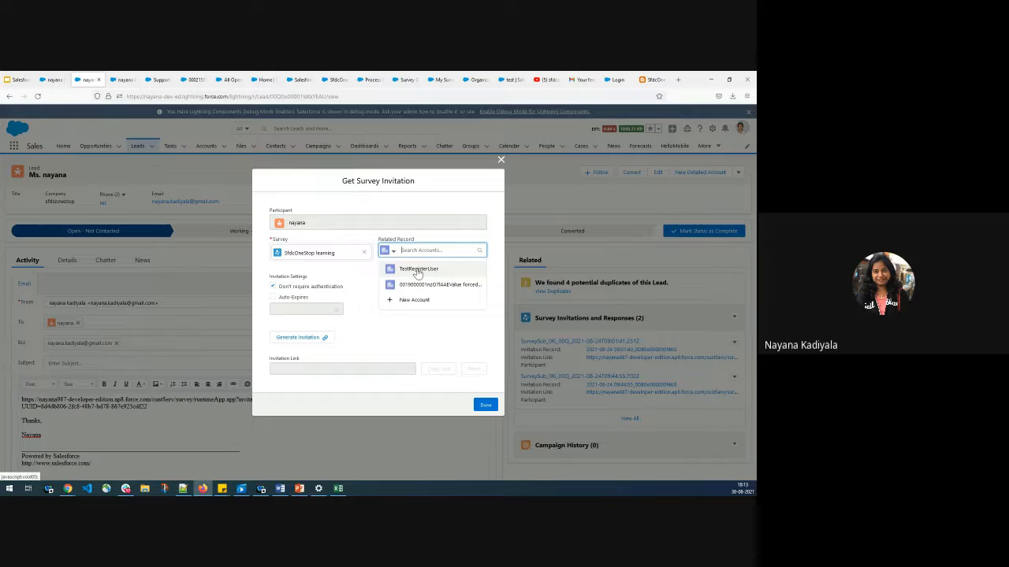
{"action": "left_click", "coordinate": [417, 270]}
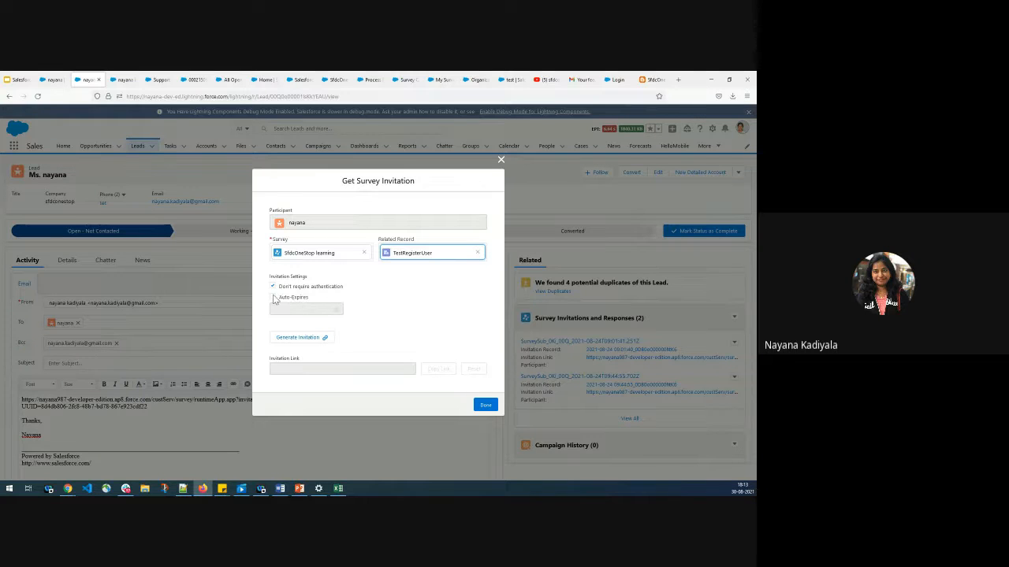
- Generate the survey invitation with Auto-Expires off, copy its link and close the form
{"action": "left_click", "coordinate": [272, 298]}
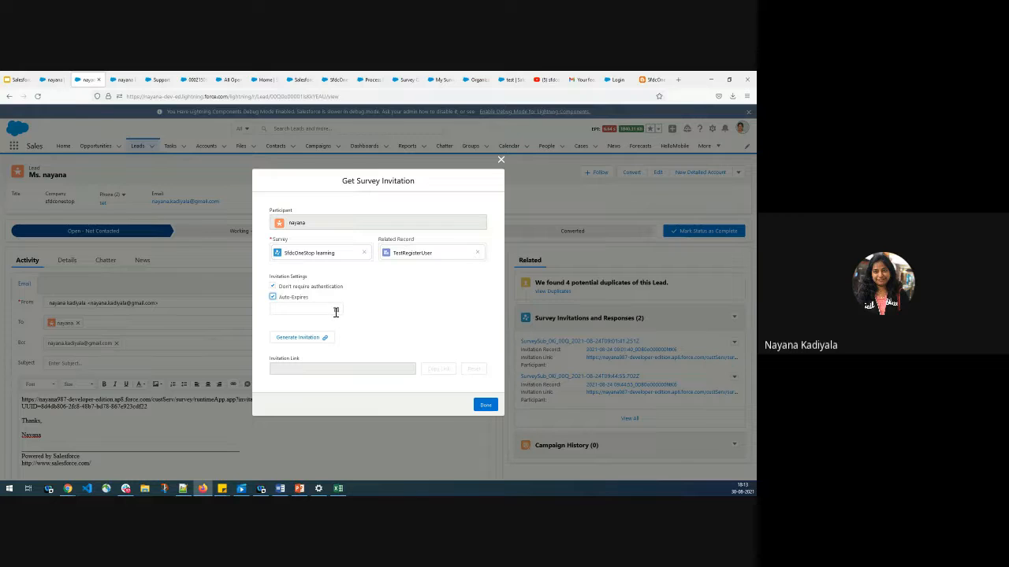
{"action": "left_click", "coordinate": [272, 298]}
{"action": "left_click", "coordinate": [312, 344]}
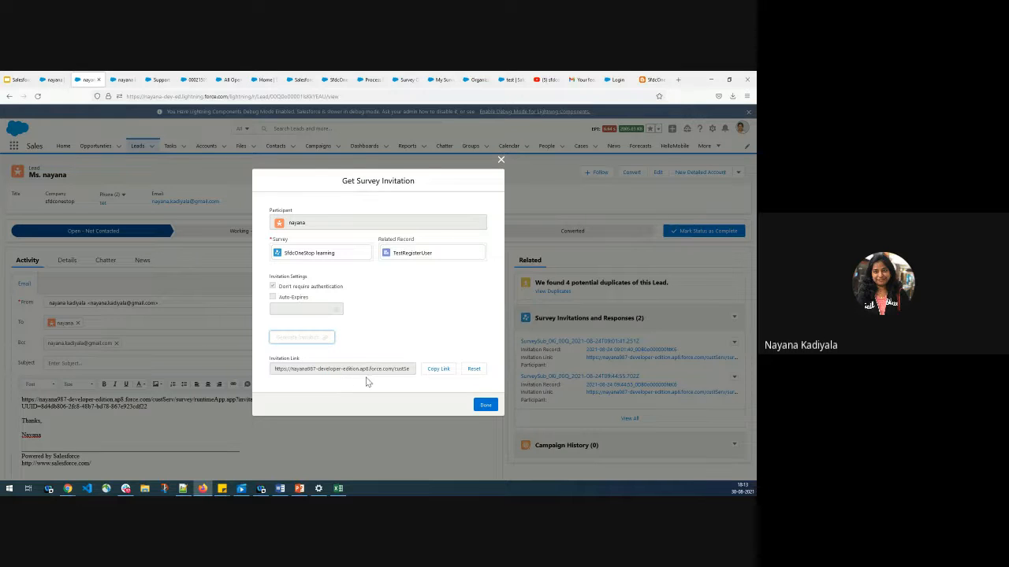
{"action": "left_click", "coordinate": [439, 369]}
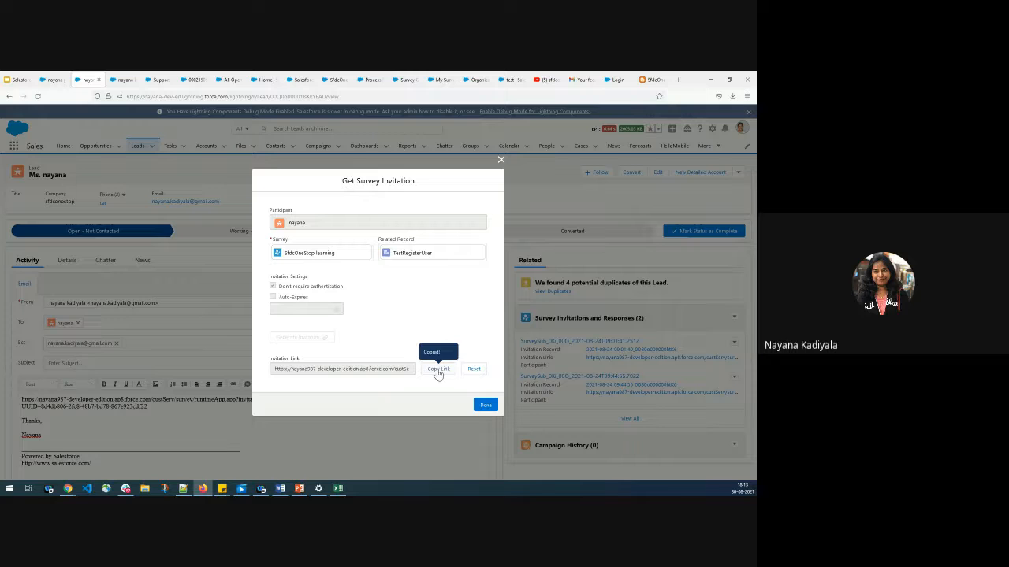
{"action": "left_click", "coordinate": [501, 162]}
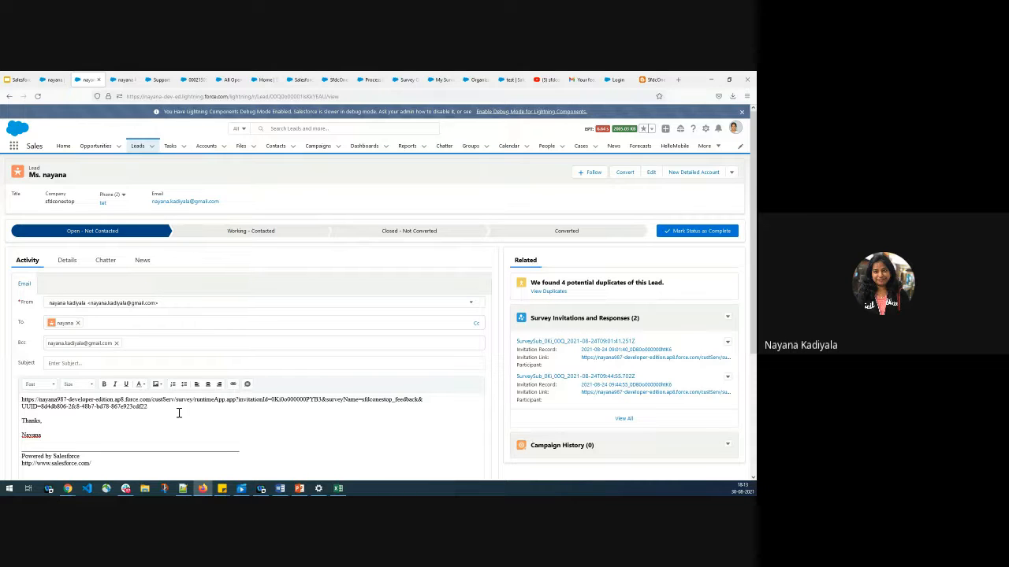
- Open the TestRegisterUser account's contact in the sfdconestop subscribers list and look at its additional record actions
{"action": "left_click", "coordinate": [732, 175]}
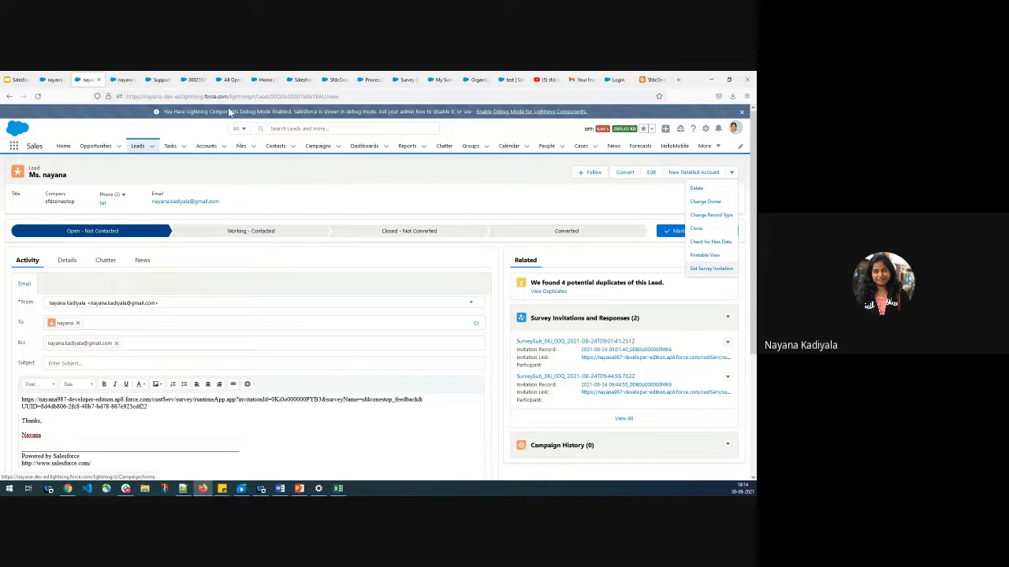
{"action": "left_click", "coordinate": [277, 146]}
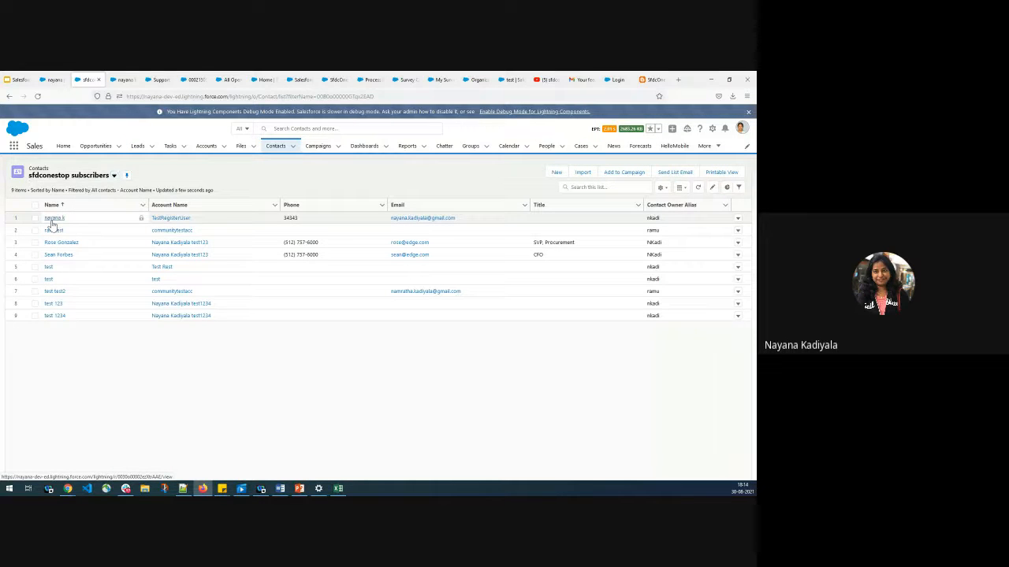
{"action": "left_click", "coordinate": [52, 224]}
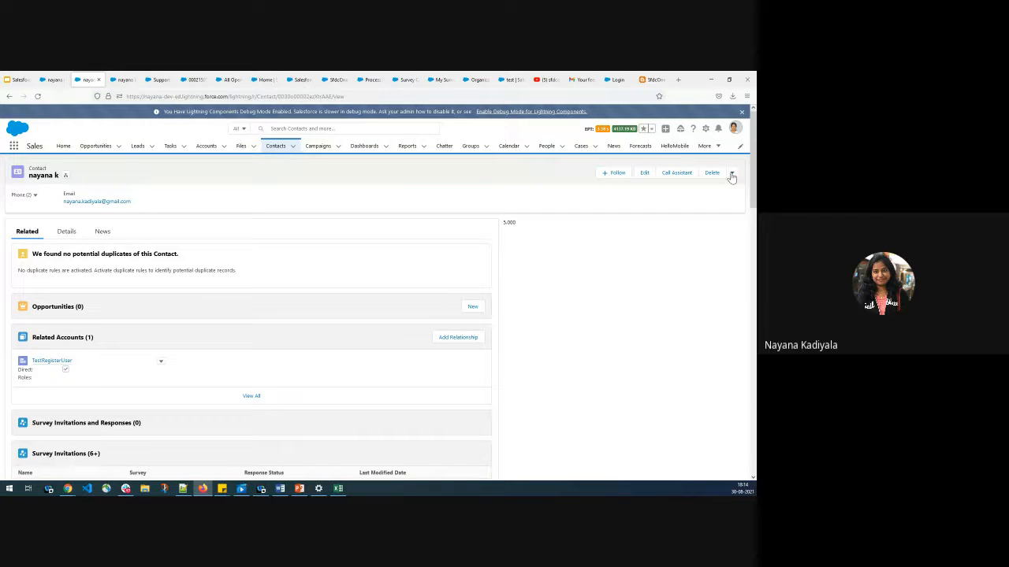
{"action": "left_click", "coordinate": [731, 172]}
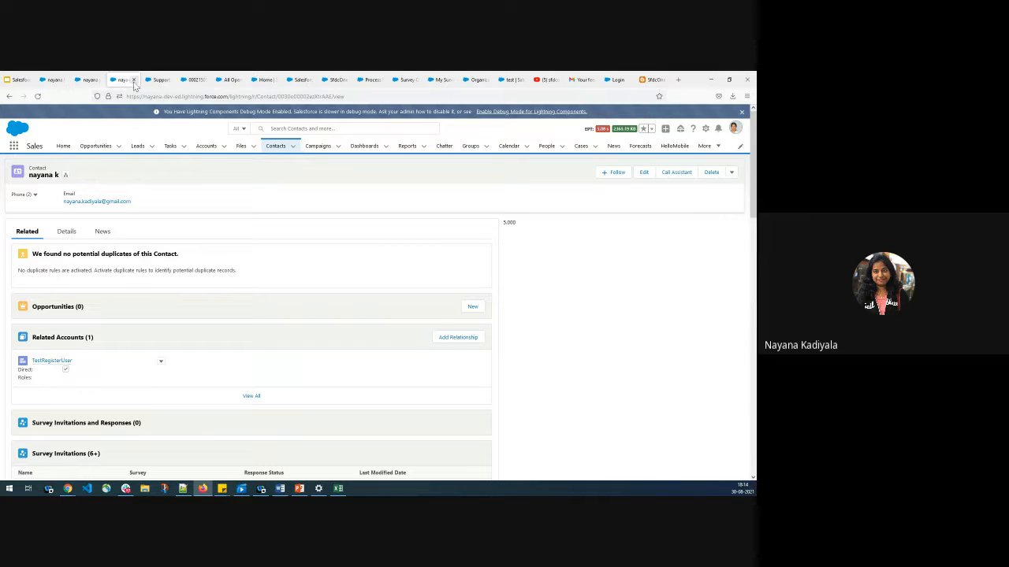
- In the Setup page's Support Settings, set the Customer Feedback Survey to SfdcOneStop learning and save
{"action": "left_click", "coordinate": [155, 79]}
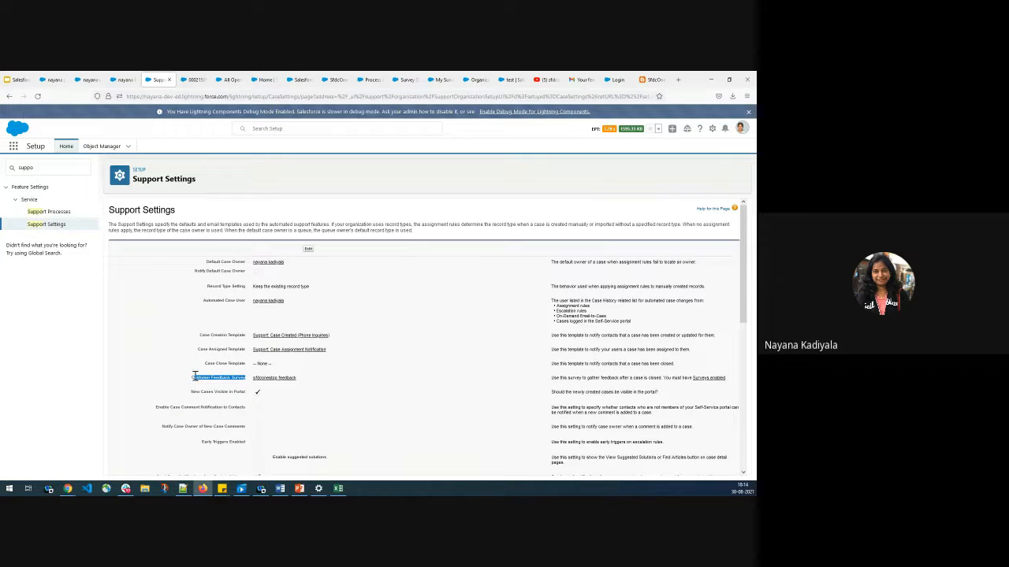
{"action": "left_click", "coordinate": [42, 168]}
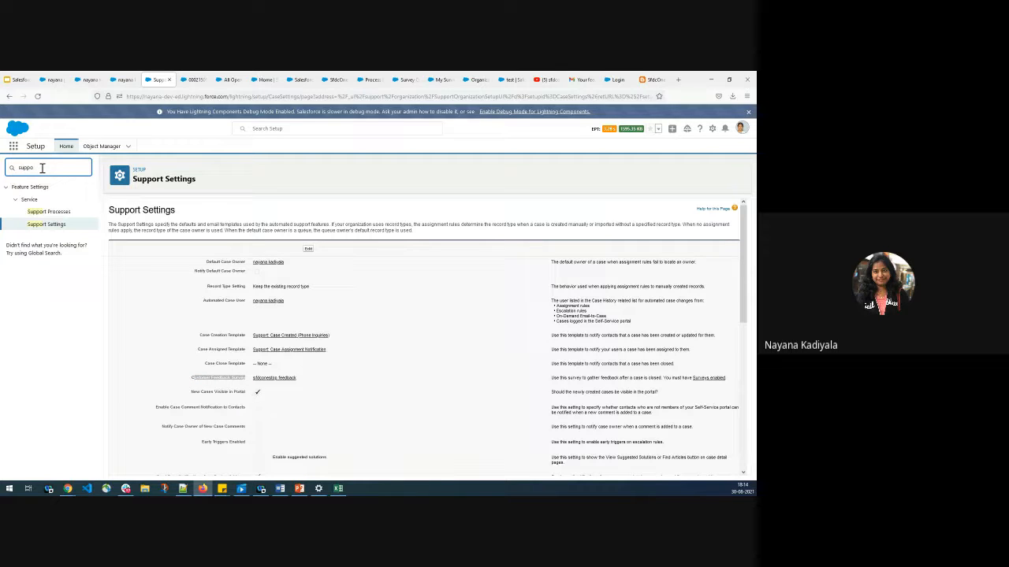
{"action": "type", "text": "rt"}
{"action": "left_click", "coordinate": [308, 249]}
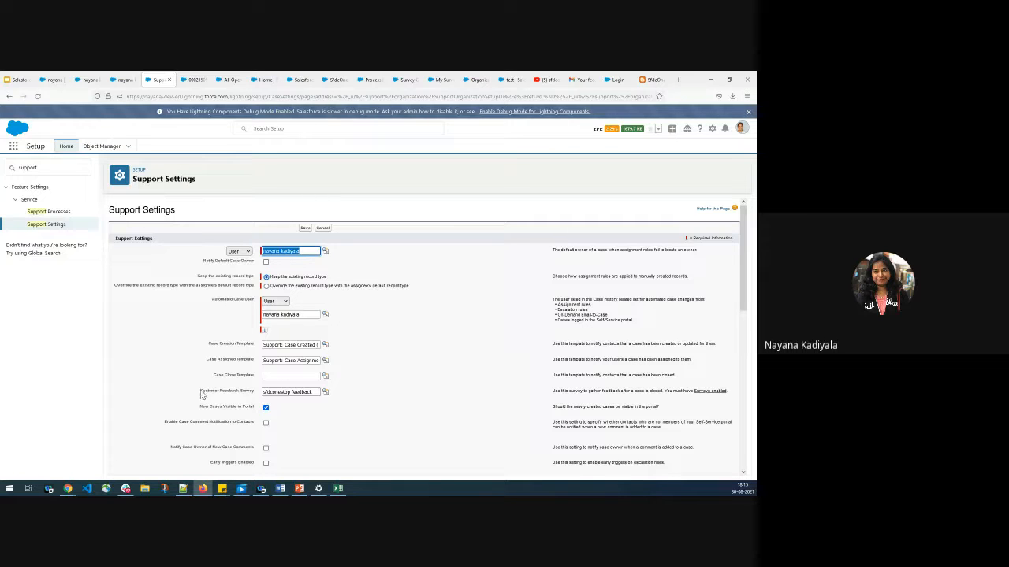
{"action": "left_click", "coordinate": [241, 394]}
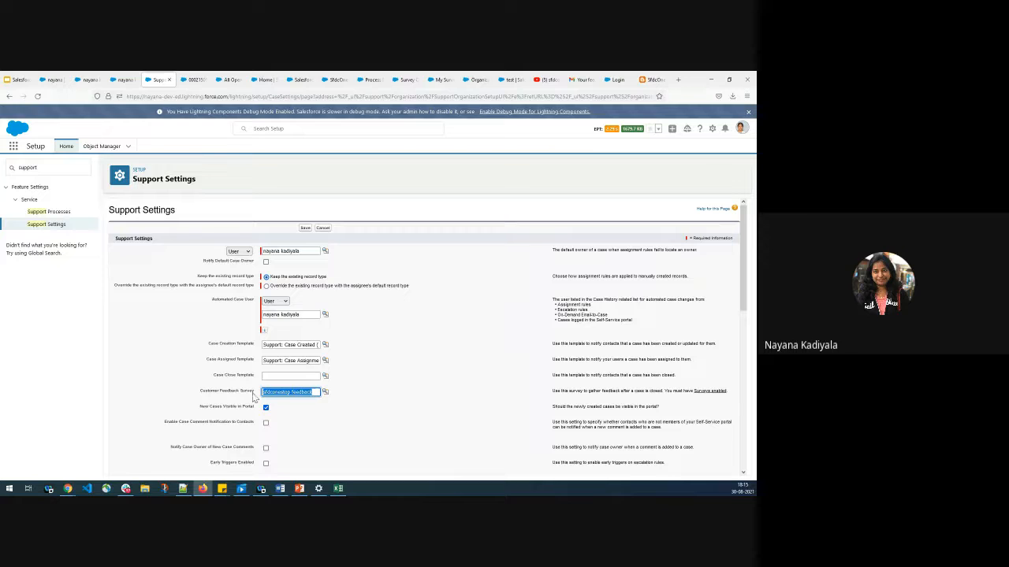
{"action": "left_click", "coordinate": [325, 392]}
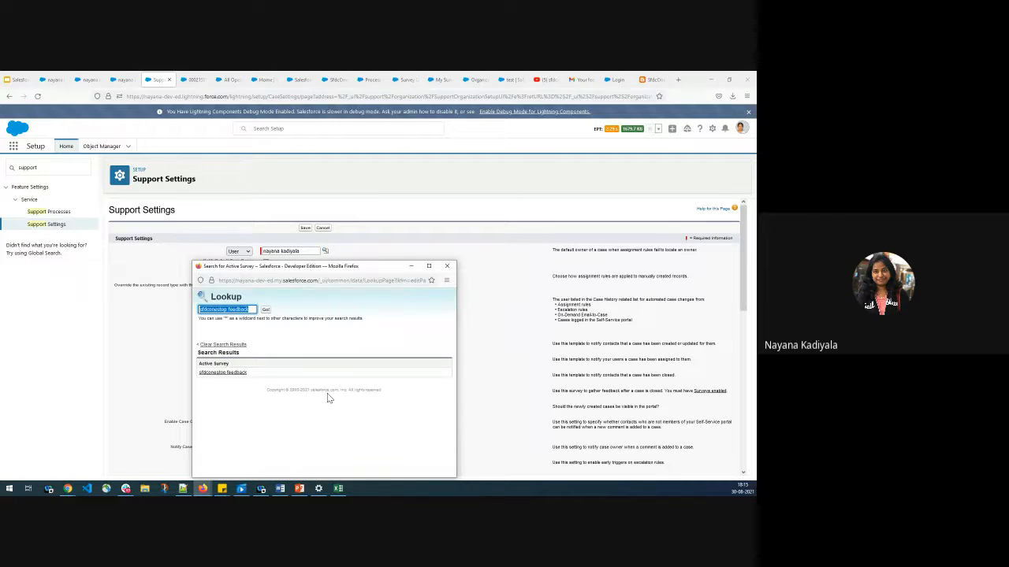
{"action": "key", "text": "BackSpace"}
{"action": "left_click", "coordinate": [265, 310]}
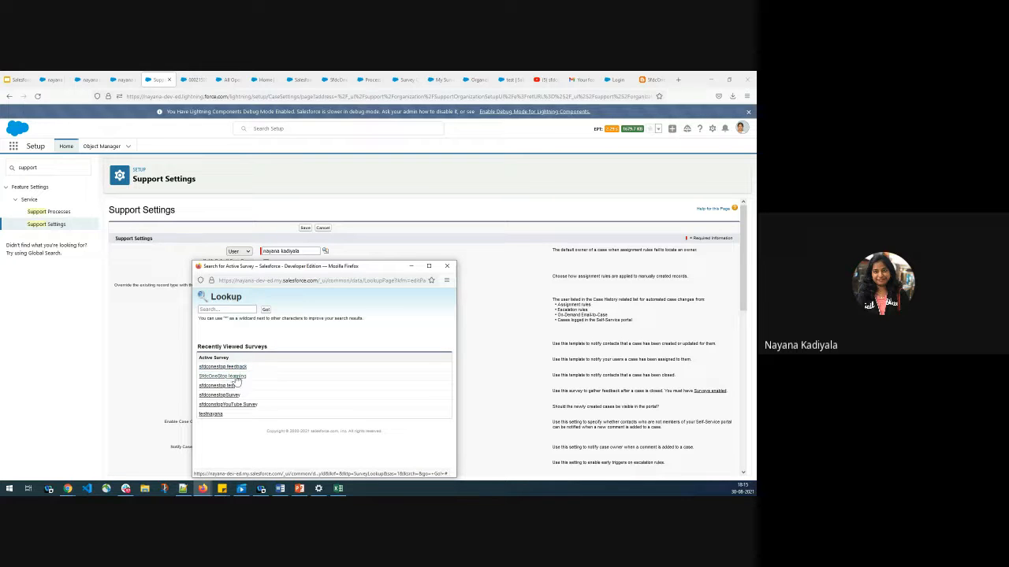
{"action": "left_click", "coordinate": [235, 377]}
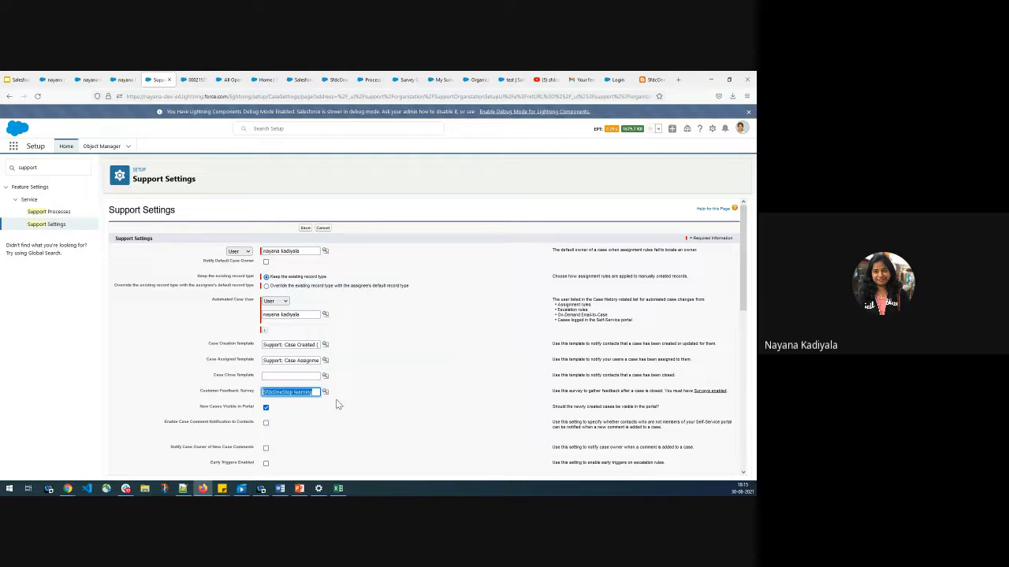
{"action": "left_click", "coordinate": [304, 228]}
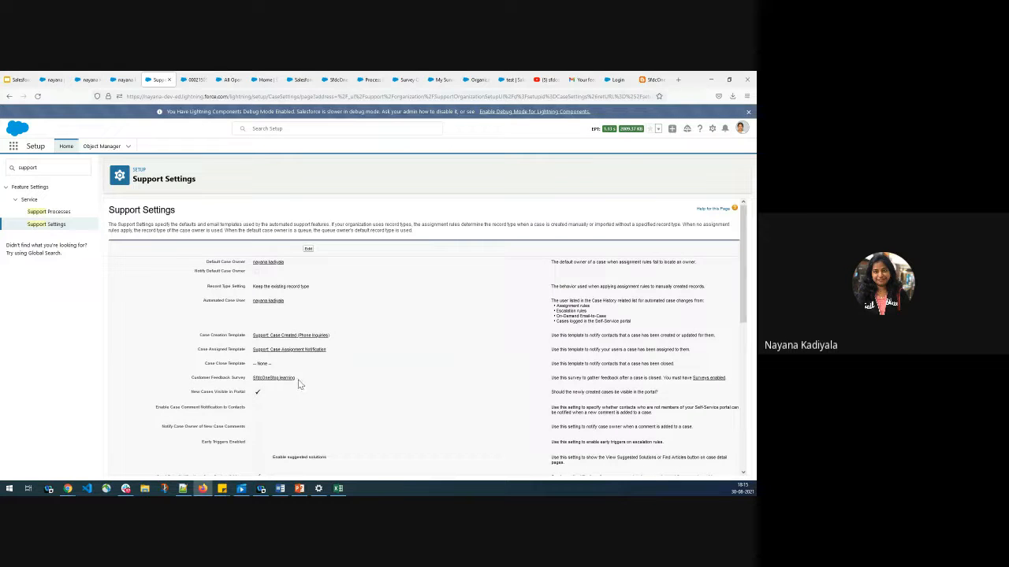
{"action": "left_click_drag", "start_coordinate": [566, 378], "coordinate": [663, 380]}
- Set the status of the case "Important policy changes for Google Account storage" to Closed and save it
{"action": "left_click", "coordinate": [194, 80]}
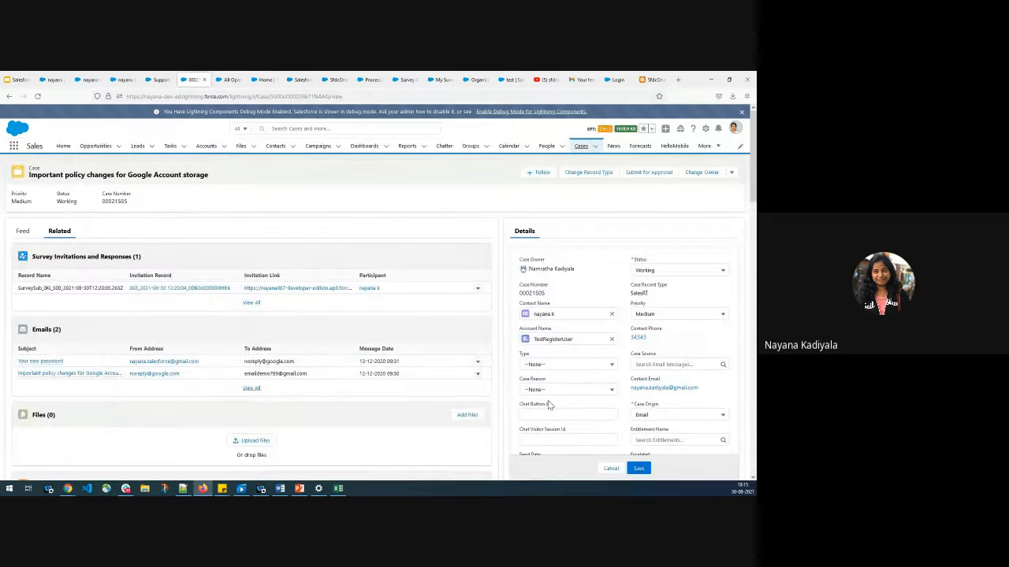
{"action": "left_click", "coordinate": [669, 270]}
{"action": "left_click", "coordinate": [653, 344]}
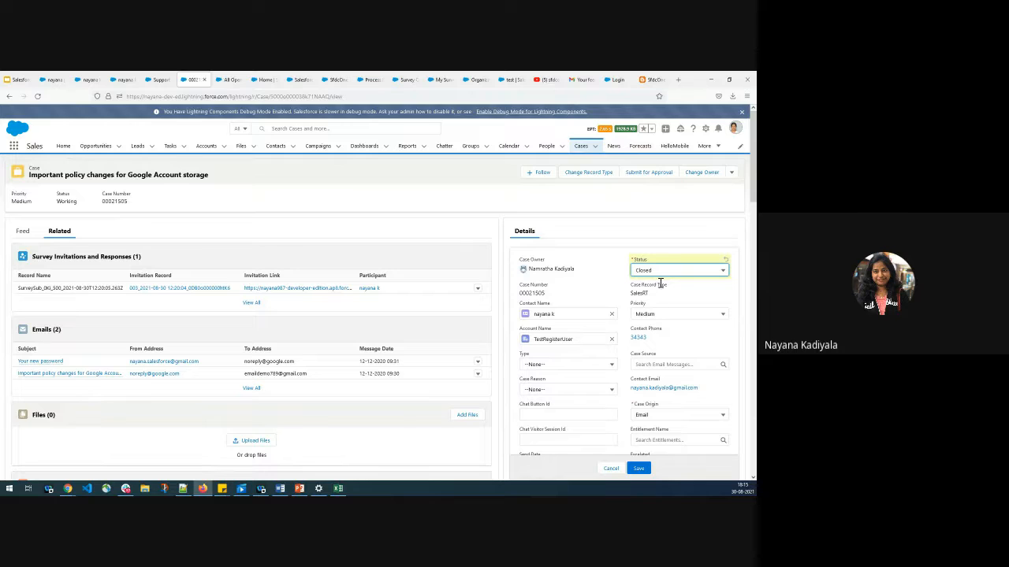
{"action": "left_click", "coordinate": [640, 470]}
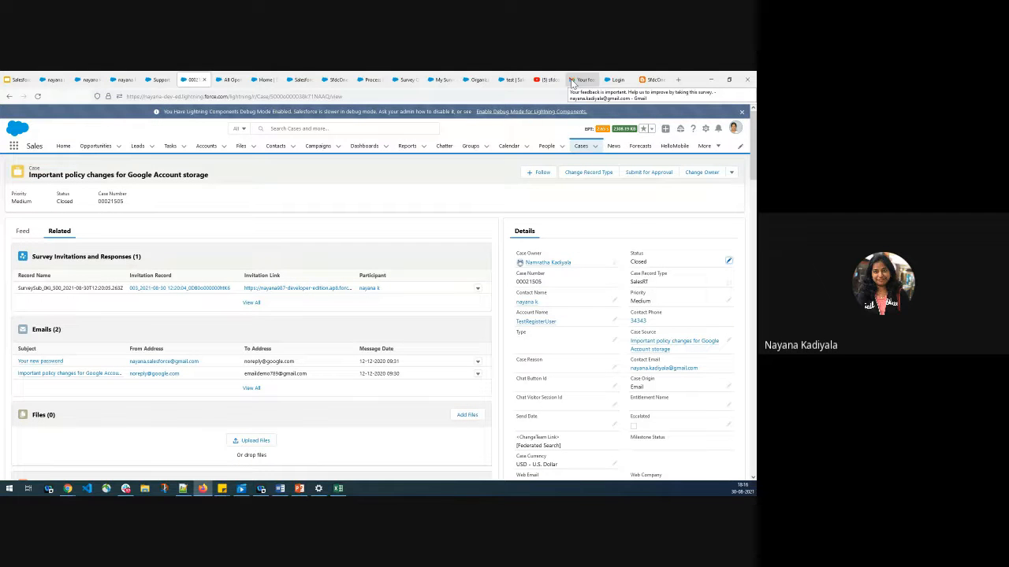
- Switch to Gmail and refresh the inbox to check for the feedback survey email
{"action": "left_click", "coordinate": [573, 81]}
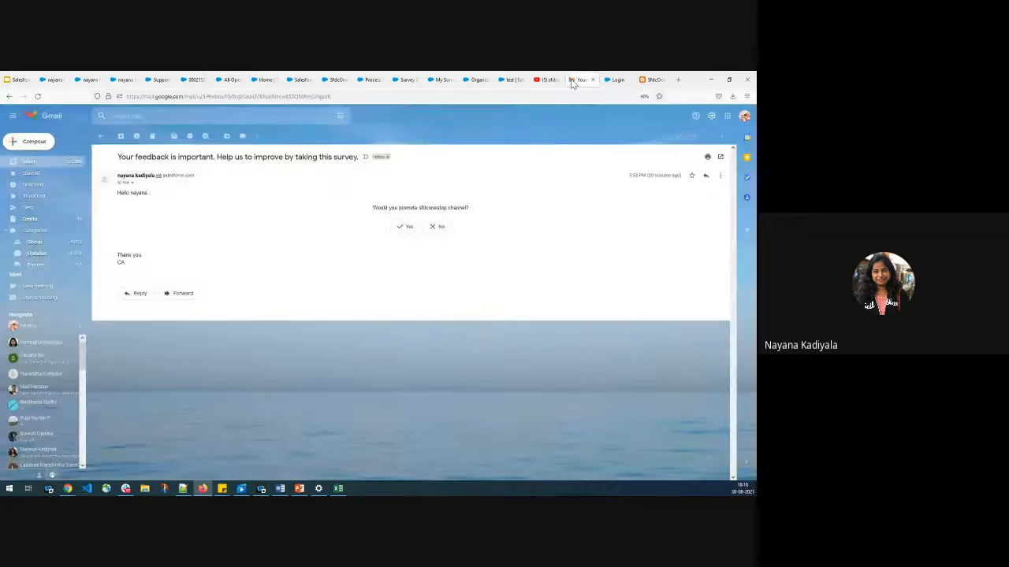
{"action": "left_click", "coordinate": [66, 164]}
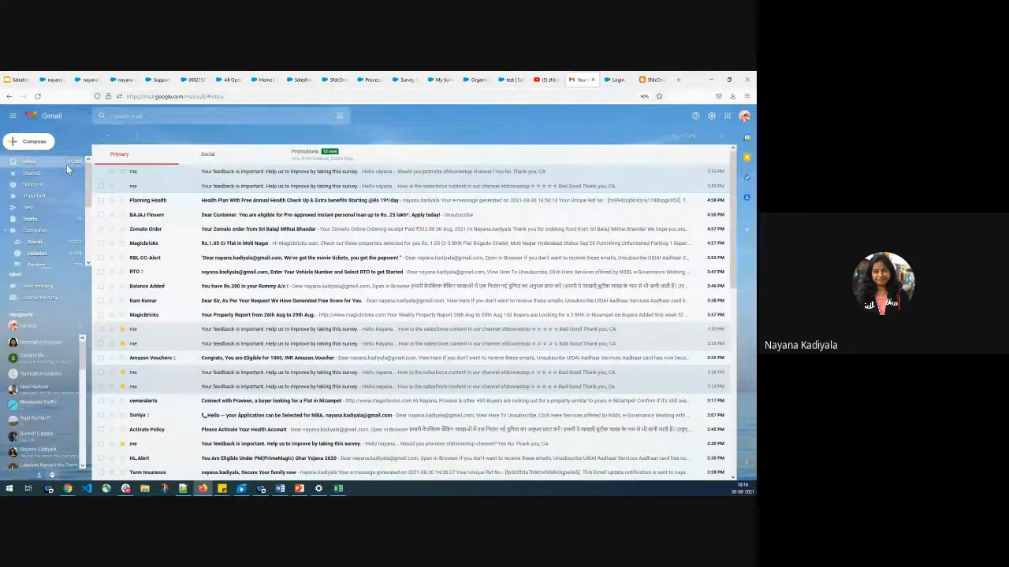
{"action": "left_click", "coordinate": [50, 162]}
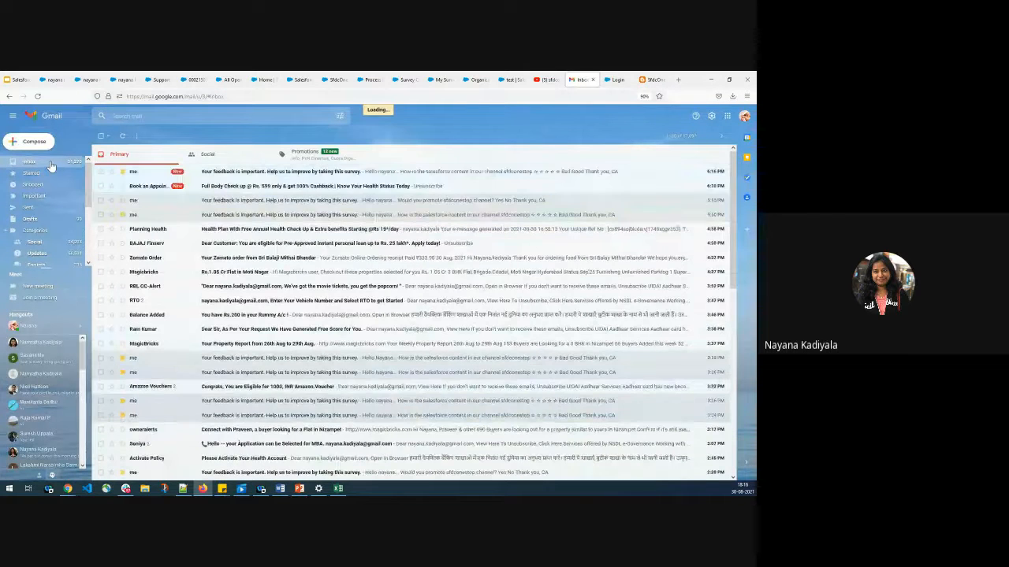
- Open the newest survey feedback email in the Gmail inbox and mark the message as safe
{"action": "left_click", "coordinate": [211, 172]}
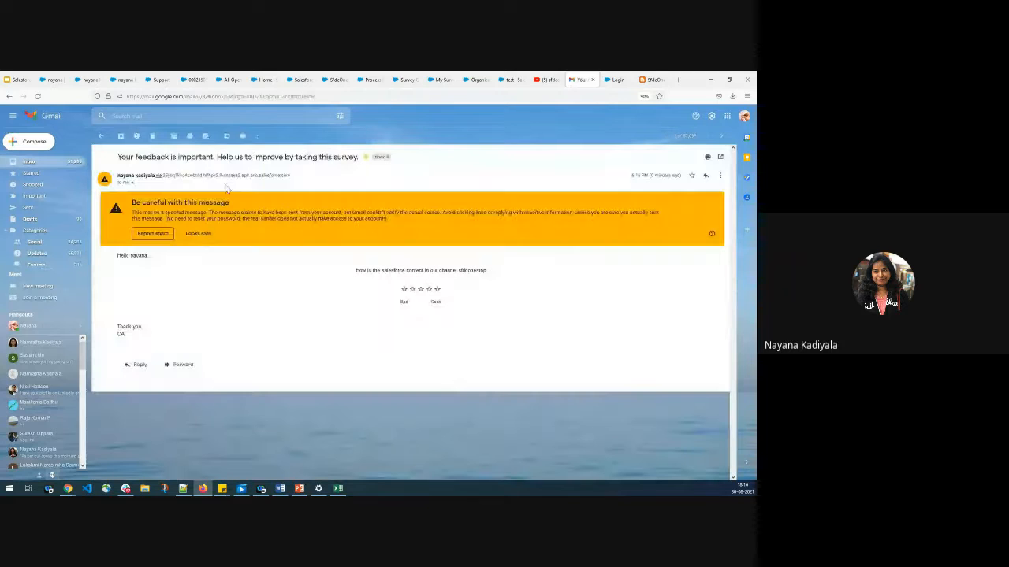
{"action": "left_click", "coordinate": [203, 233]}
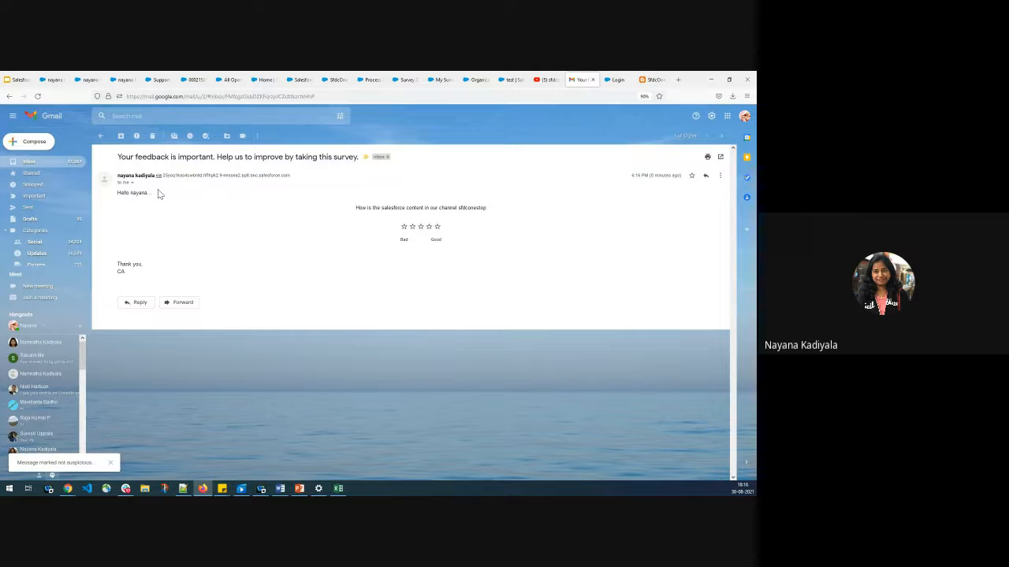
- Switch back to Salesforce and review the Support Settings, the closed case's details and the SfdcOneStop record SalesforceonestopChannnel
{"action": "left_click", "coordinate": [158, 79]}
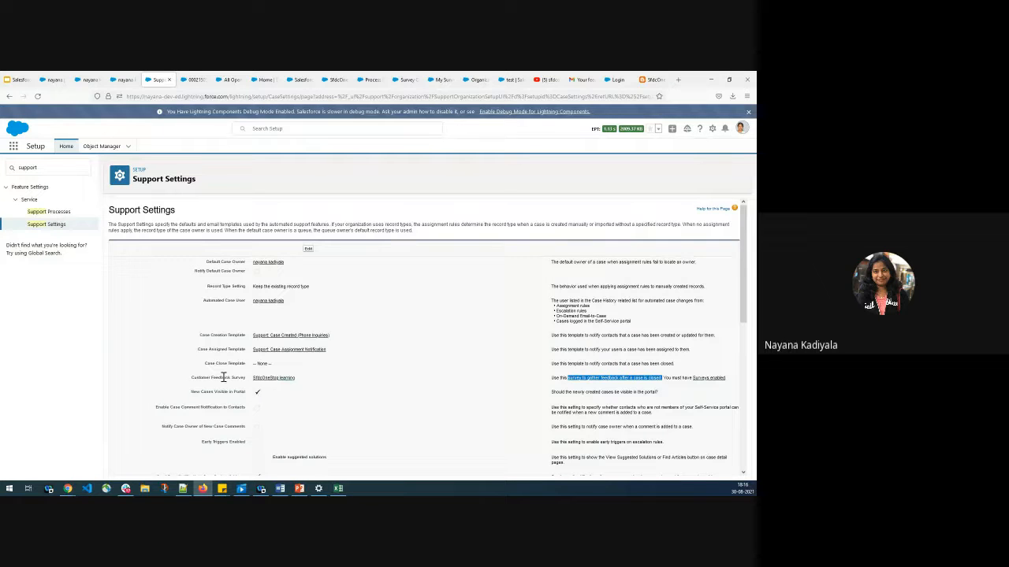
{"action": "left_click", "coordinate": [183, 79]}
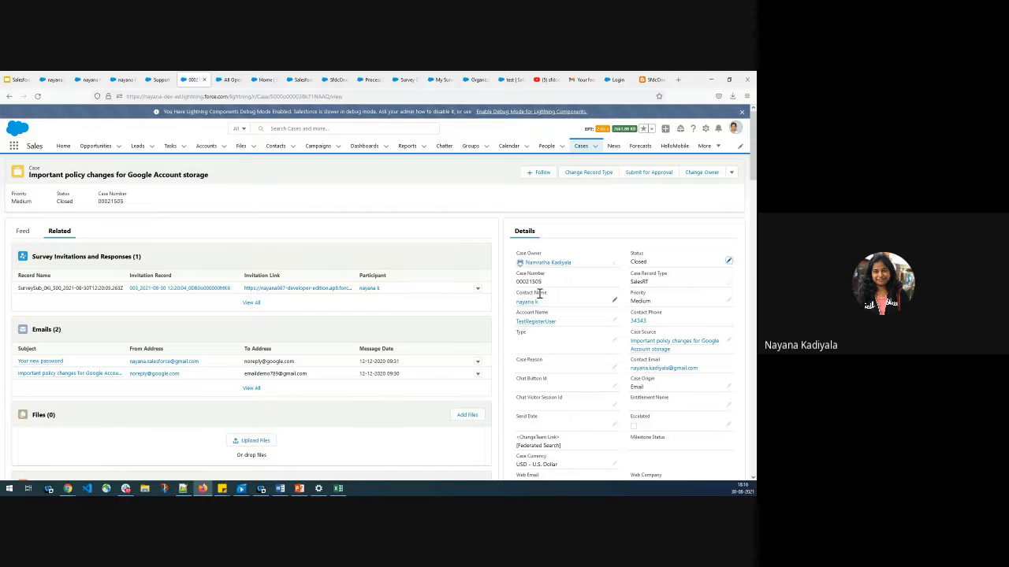
{"action": "left_click", "coordinate": [172, 79]}
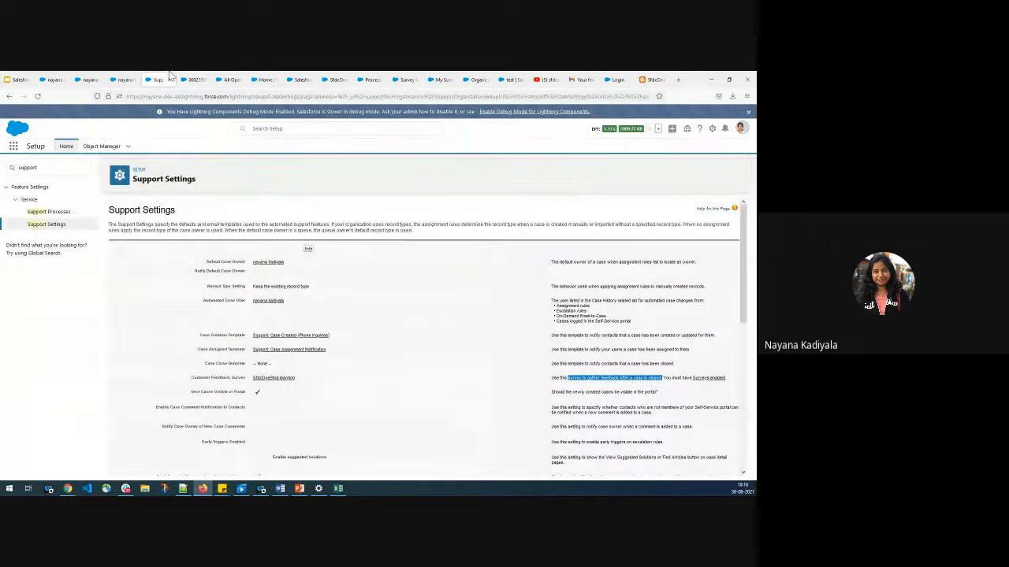
{"action": "left_click", "coordinate": [223, 80]}
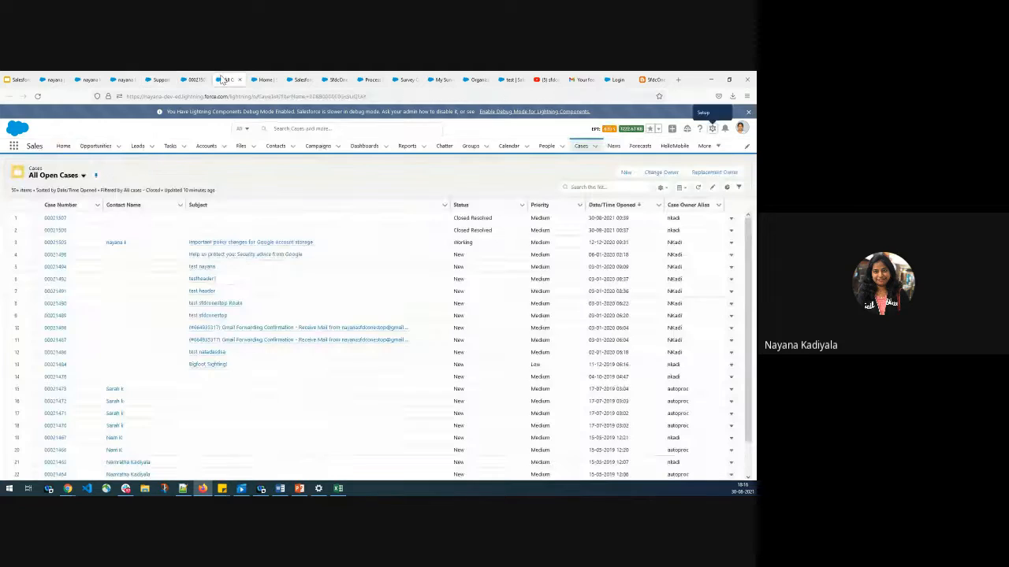
{"action": "left_click", "coordinate": [300, 80]}
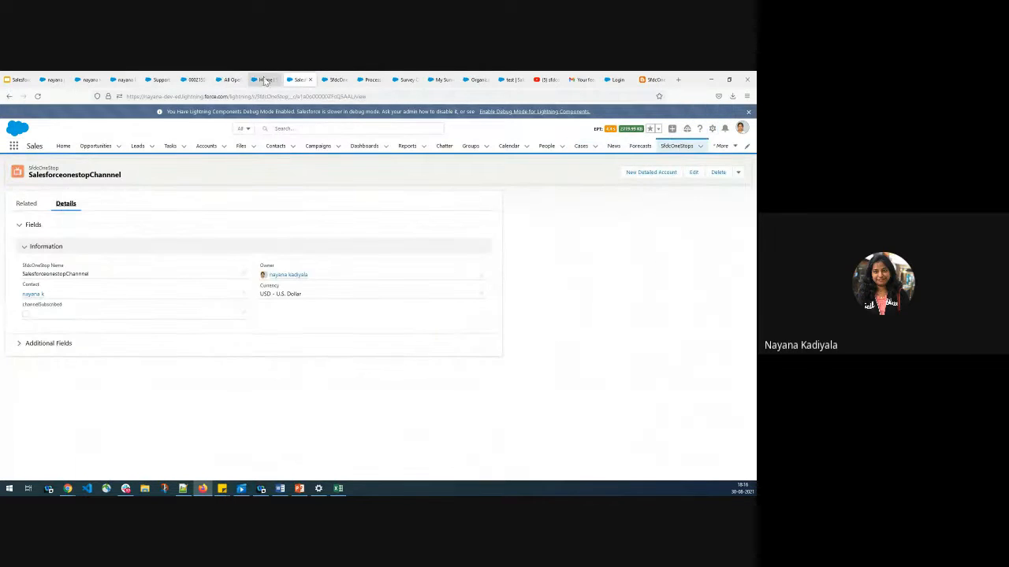
- Search Setup for "process bui" and open Process Builder
{"action": "left_click", "coordinate": [265, 79]}
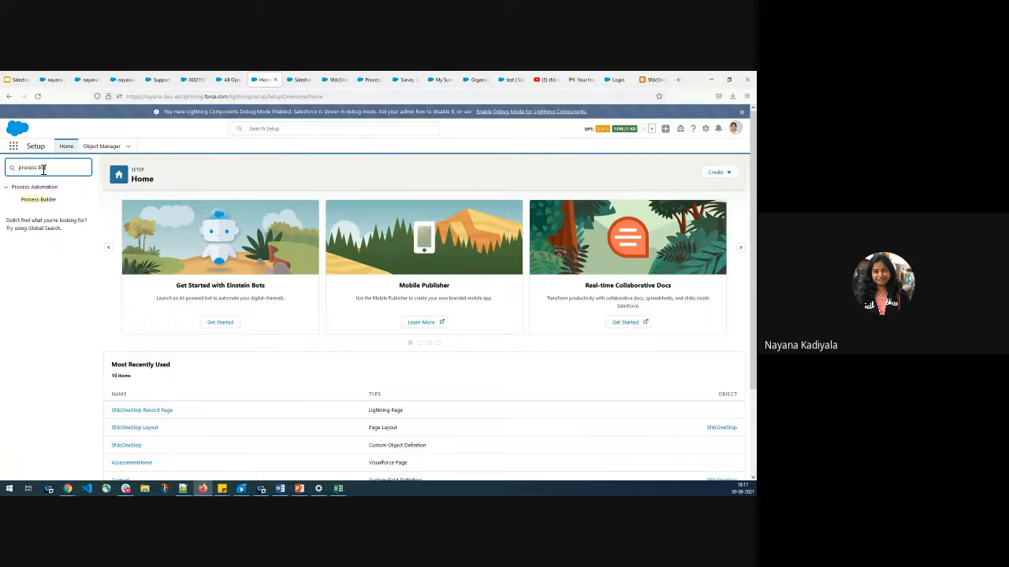
{"action": "type", "text": "u"}
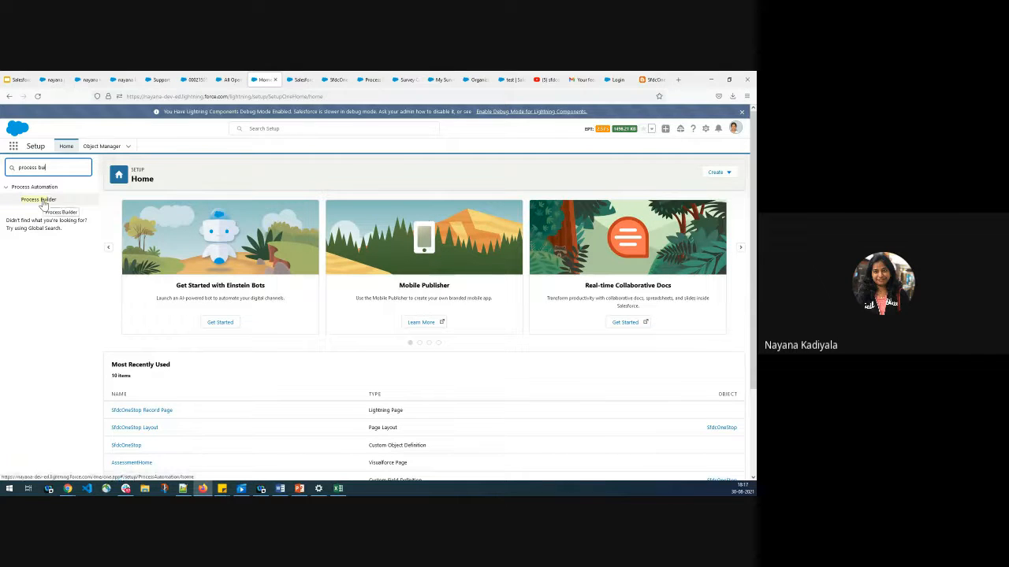
{"action": "type", "text": "i"}
{"action": "left_click", "coordinate": [44, 204]}
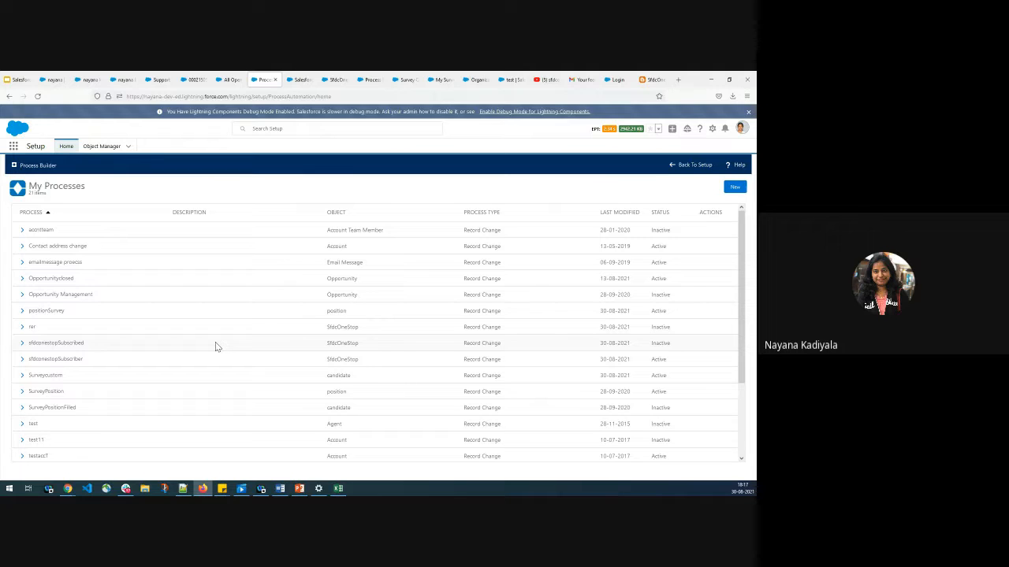
- Create a process named sfdconestopchannelSubscribers with the same API name that starts when a record changes, and save it
{"action": "left_click", "coordinate": [737, 190]}
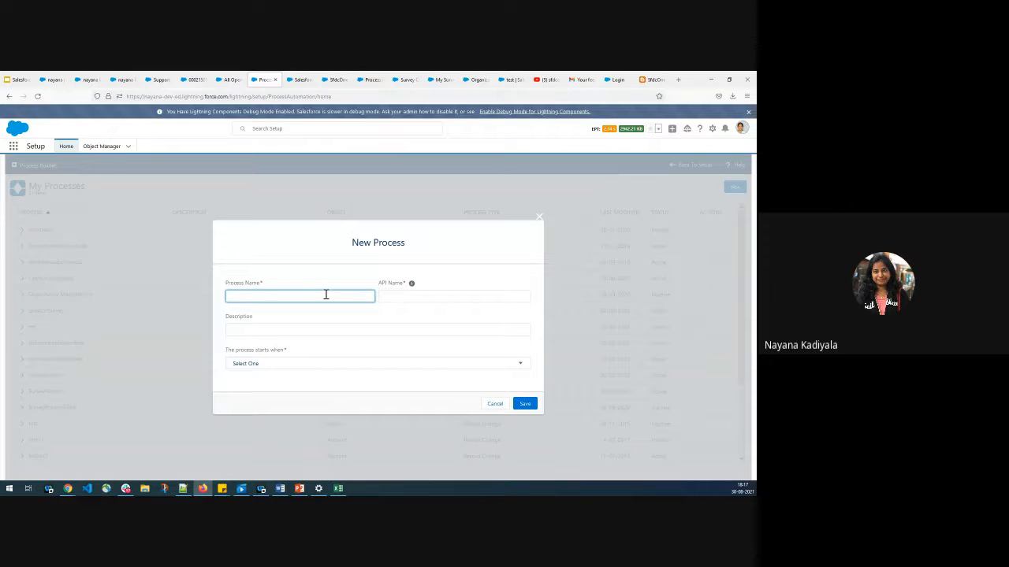
{"action": "type", "text": "sfdconestopchannelSubscribers"}
{"action": "left_click", "coordinate": [406, 297]}
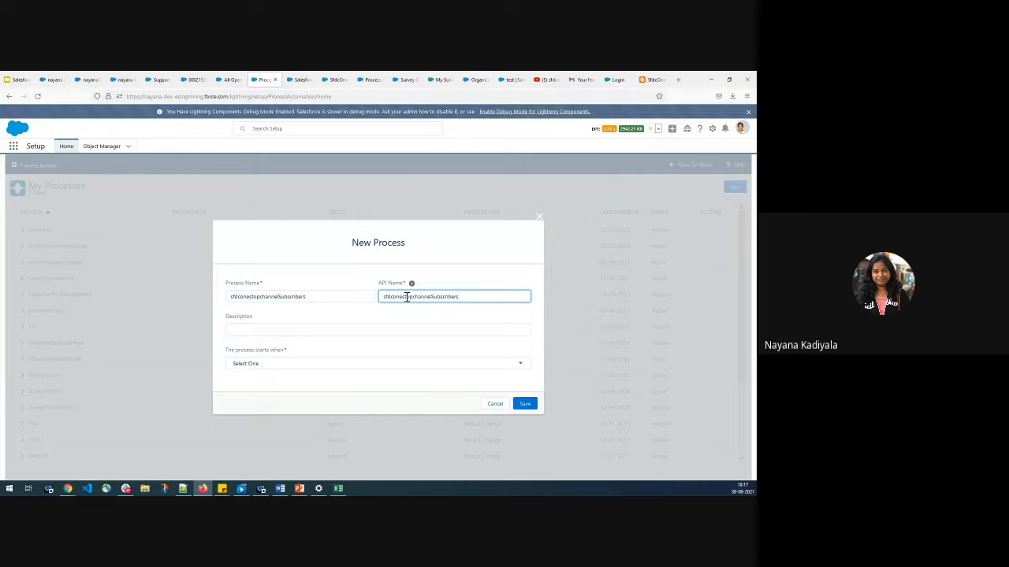
{"action": "left_click", "coordinate": [294, 365]}
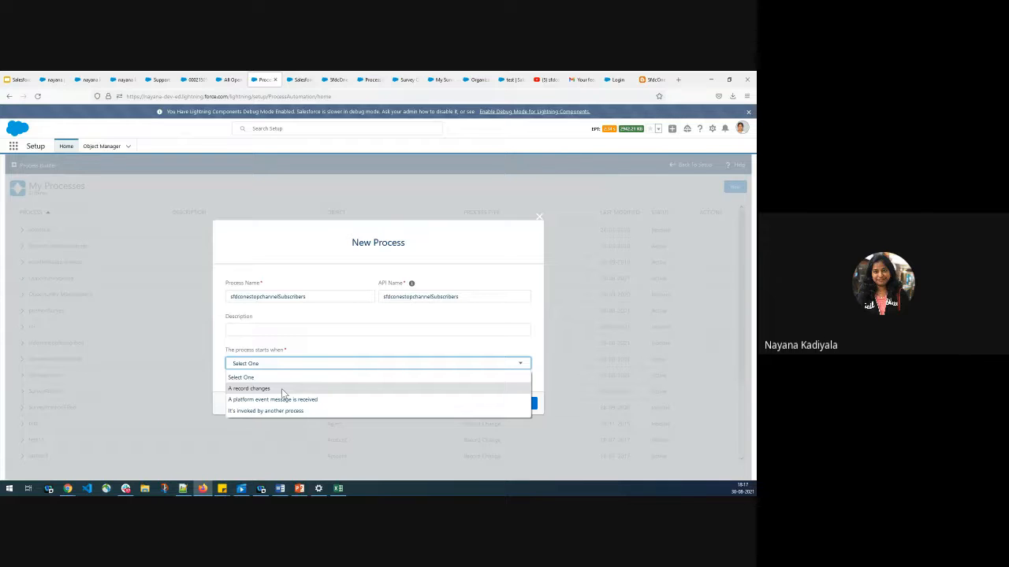
{"action": "left_click", "coordinate": [281, 389]}
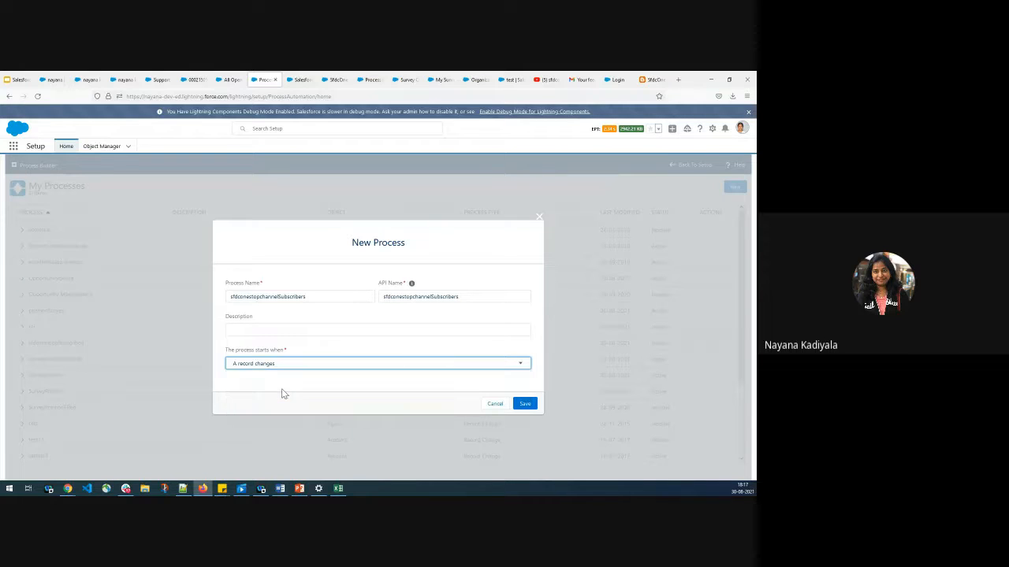
{"action": "left_click", "coordinate": [296, 365]}
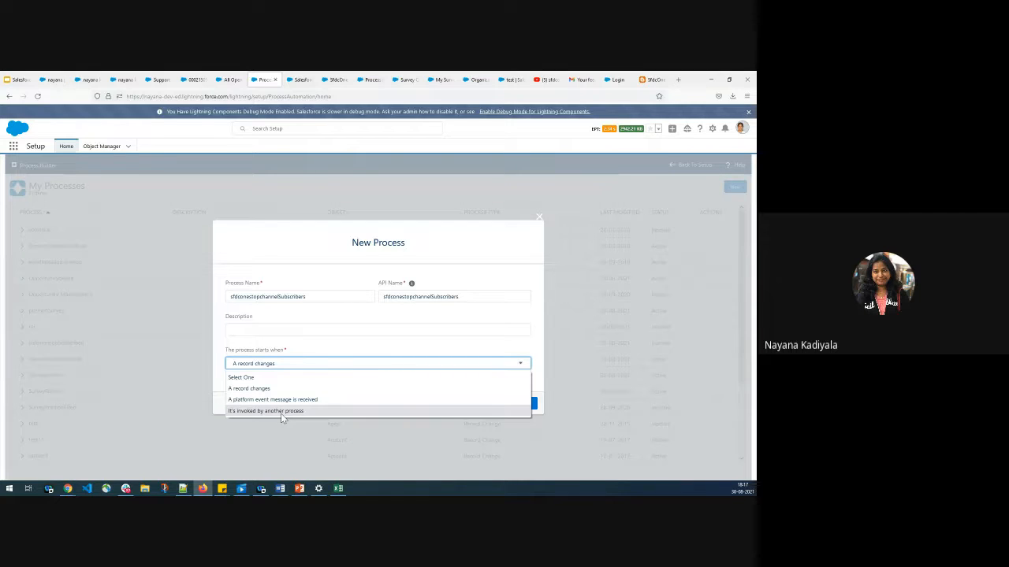
{"action": "left_click", "coordinate": [273, 390]}
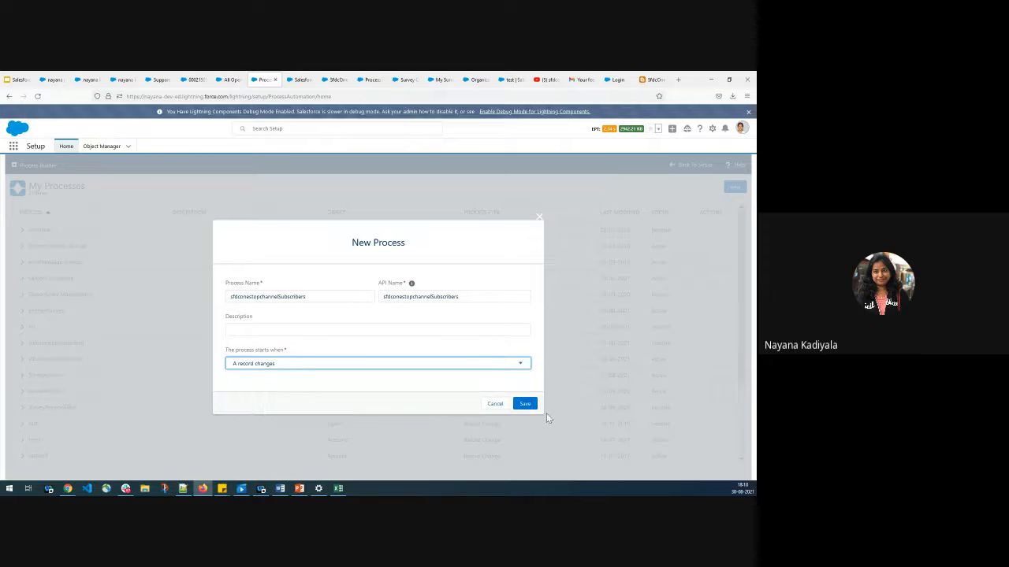
{"action": "left_click", "coordinate": [525, 404]}
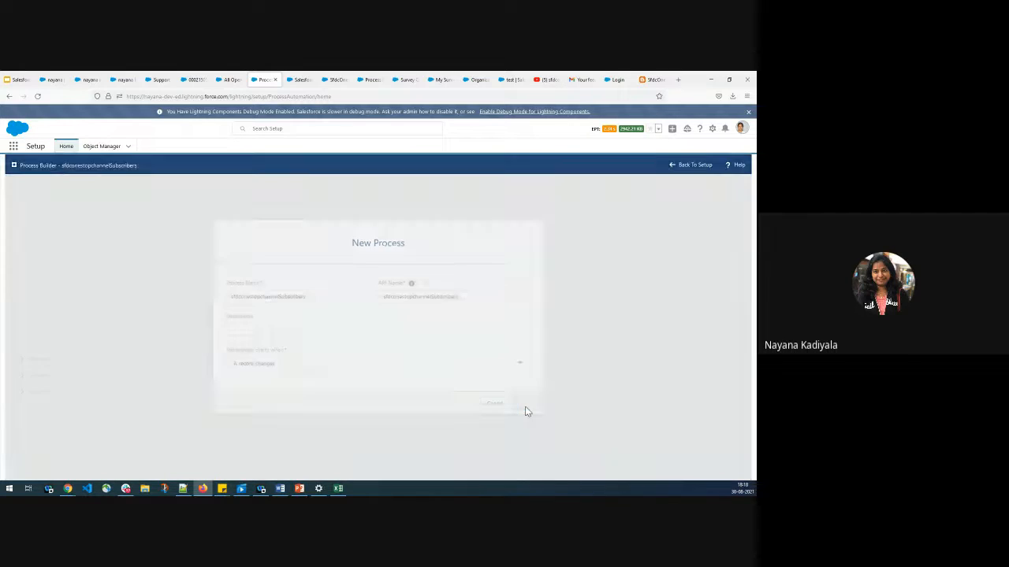
- Set the process object to SfdcOneStop, starting when a record is created or edited, and save
{"action": "left_click", "coordinate": [55, 242]}
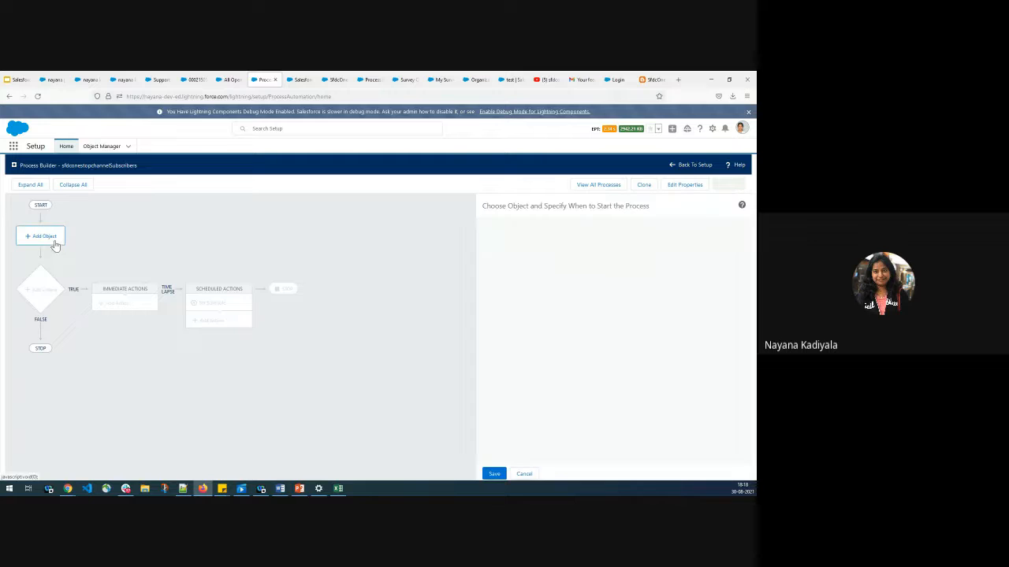
{"action": "left_click", "coordinate": [512, 242]}
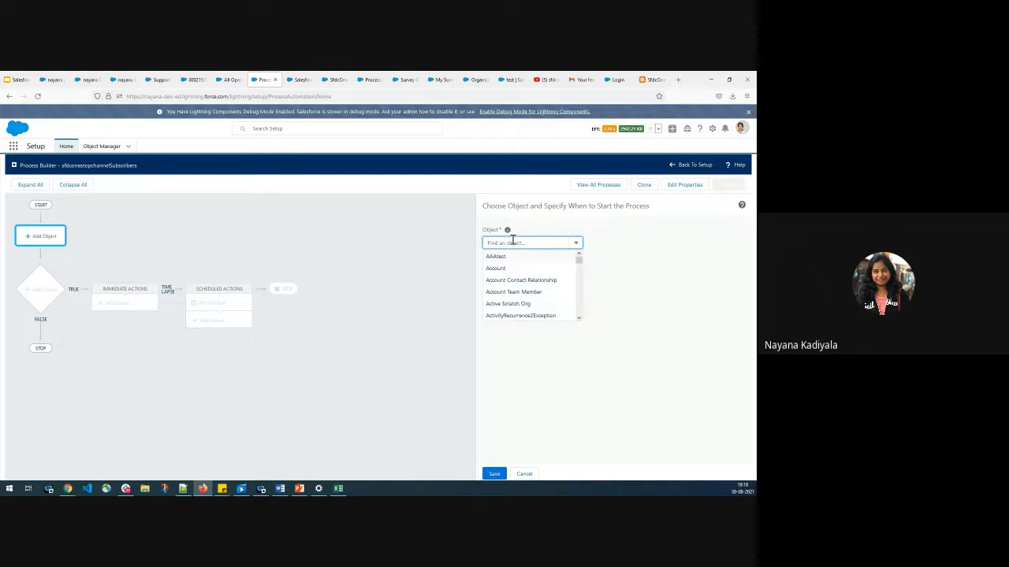
{"action": "type", "text": "sfdc"}
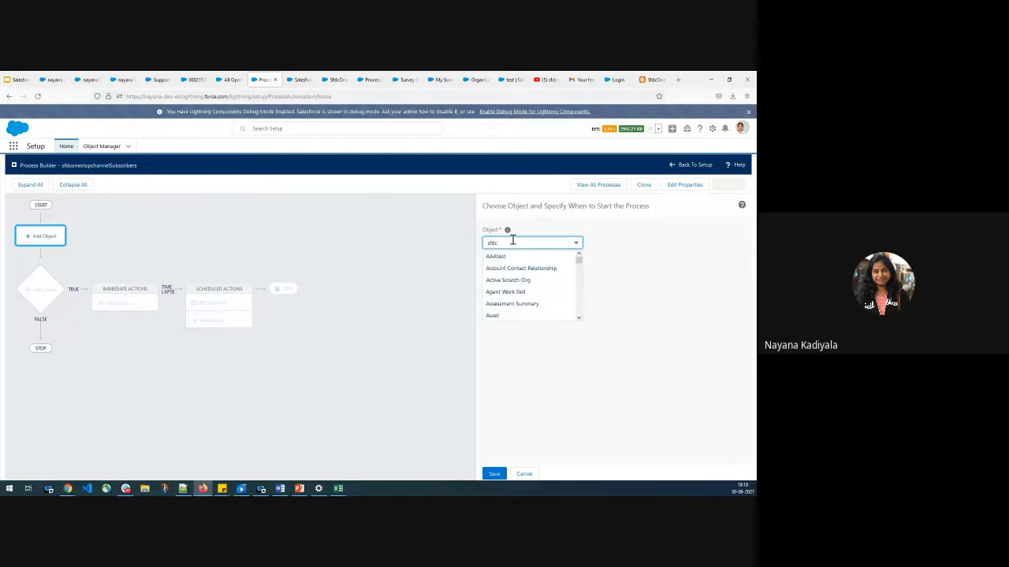
{"action": "type", "text": "on"}
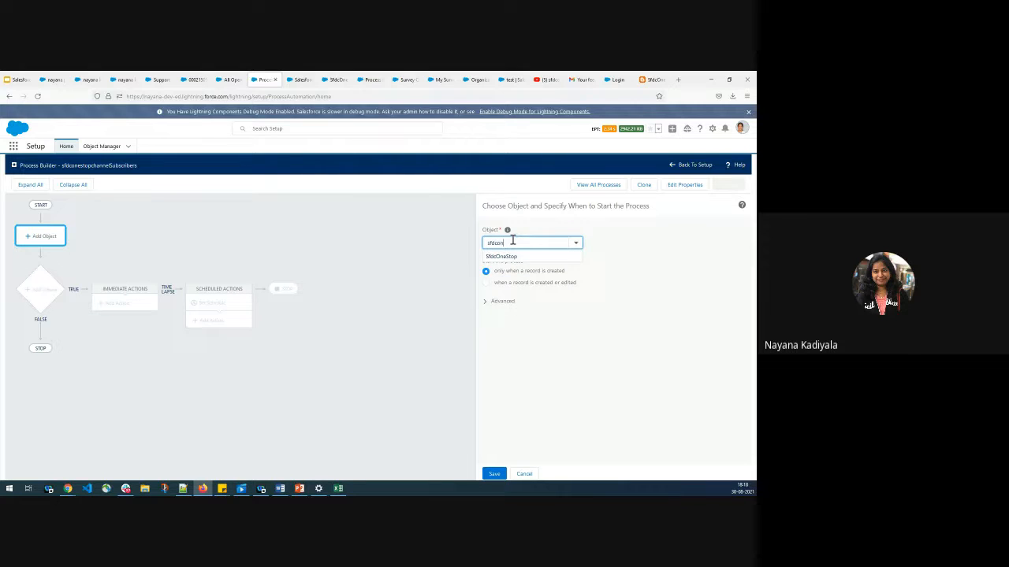
{"action": "left_click", "coordinate": [512, 257]}
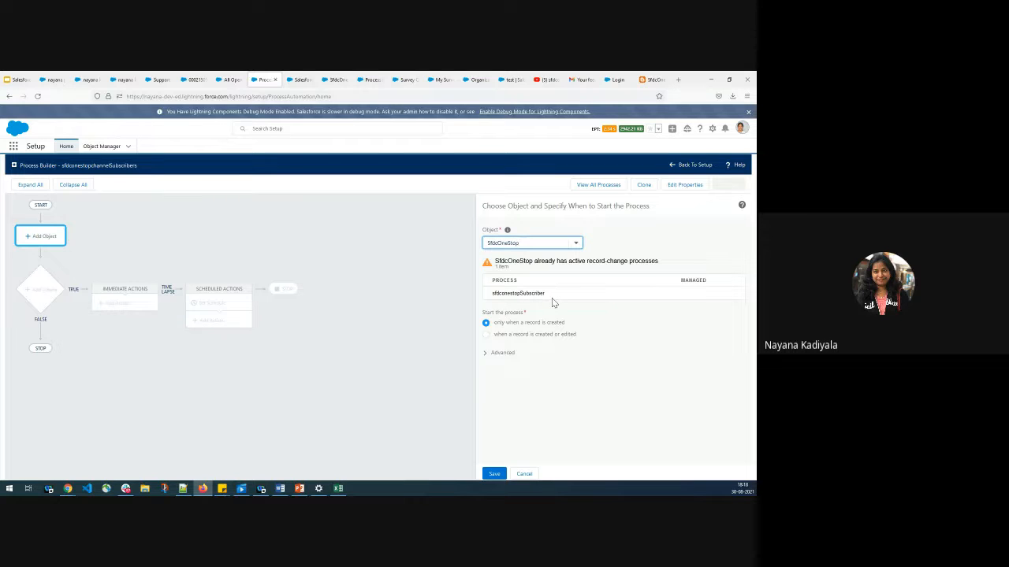
{"action": "left_click", "coordinate": [513, 337]}
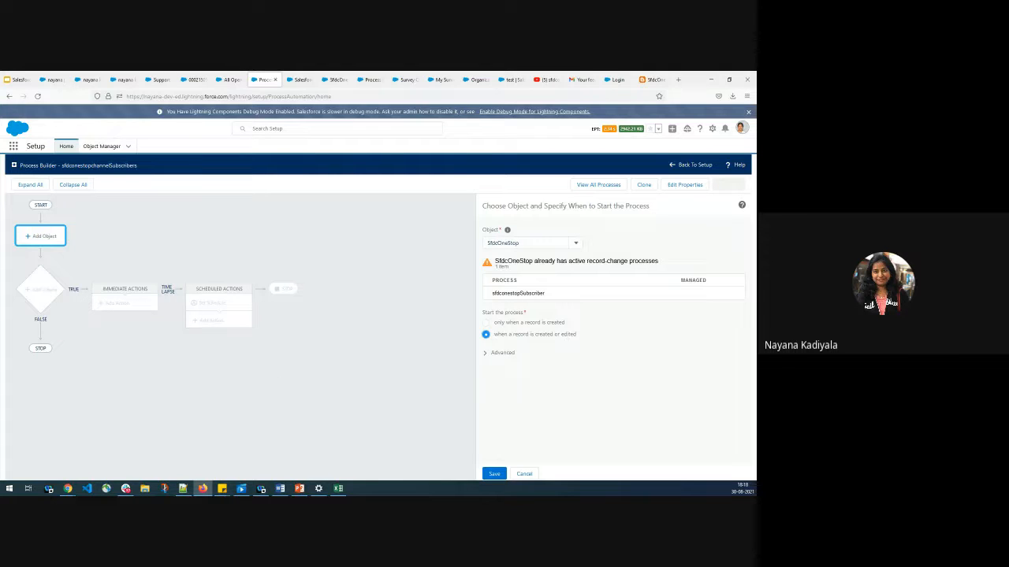
{"action": "left_click", "coordinate": [481, 473]}
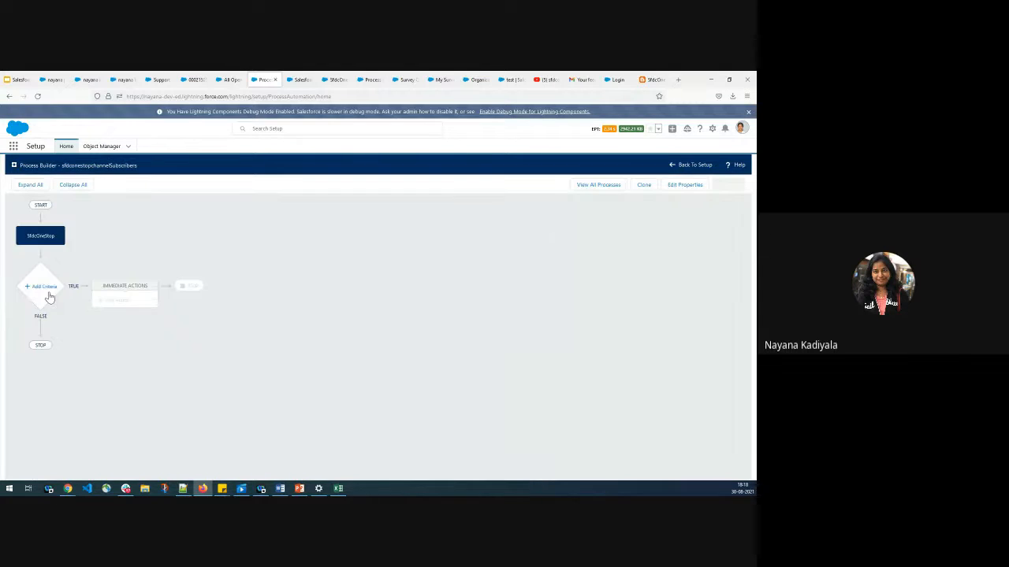
- Add a criteria node to the process and name it hasSubscribed
{"action": "left_click", "coordinate": [49, 294]}
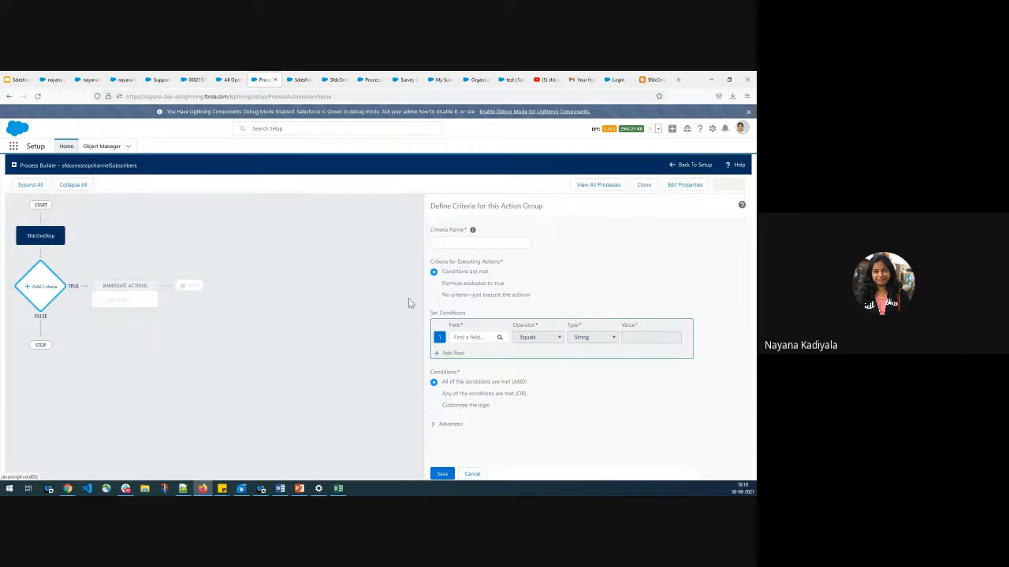
{"action": "left_click", "coordinate": [454, 246]}
{"action": "type", "text": "has"}
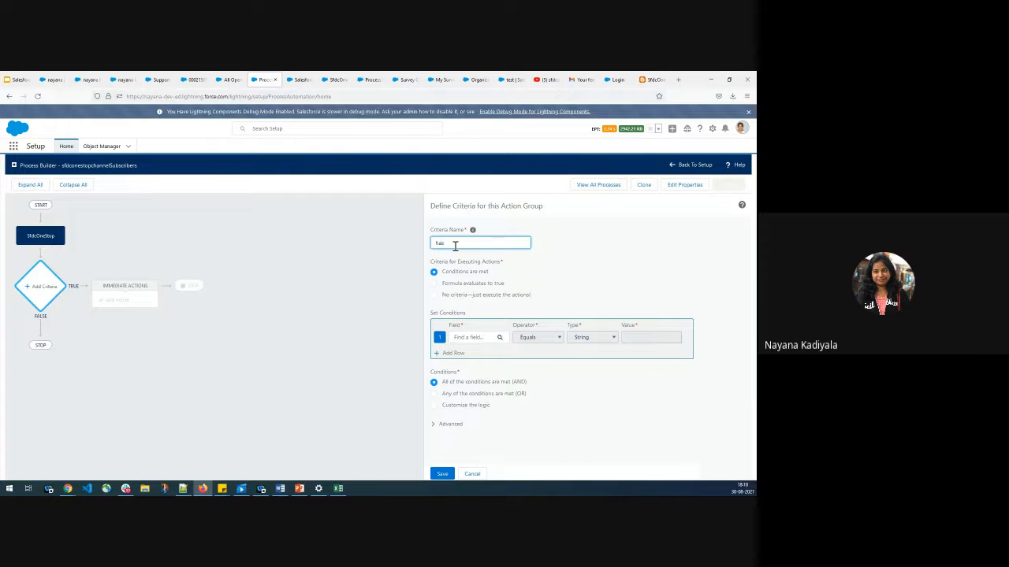
{"action": "type", "text": "Subscribed"}
- Set the criteria's condition to channelSubscribed equals Boolean True and save the criteria
{"action": "left_click", "coordinate": [499, 338]}
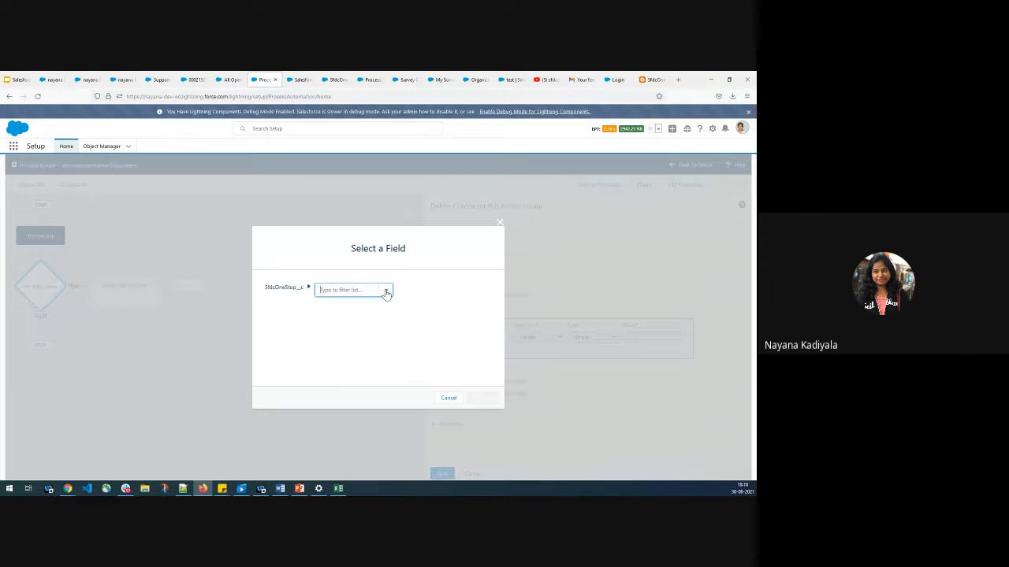
{"action": "left_click", "coordinate": [379, 290]}
{"action": "scroll", "coordinate": [337, 351], "scroll_direction": "down", "scroll_amount": 1}
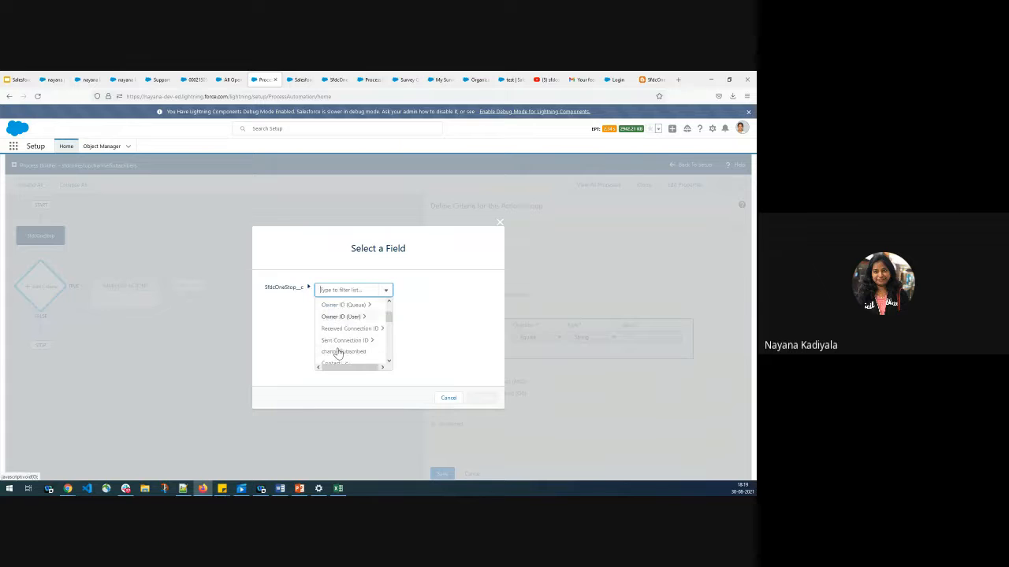
{"action": "left_click", "coordinate": [337, 352]}
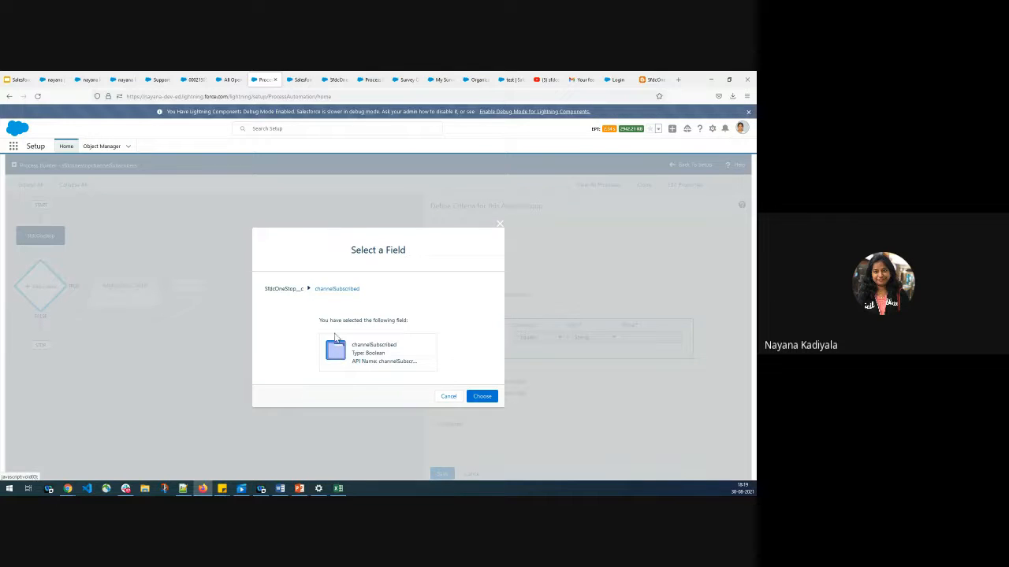
{"action": "left_click", "coordinate": [479, 396]}
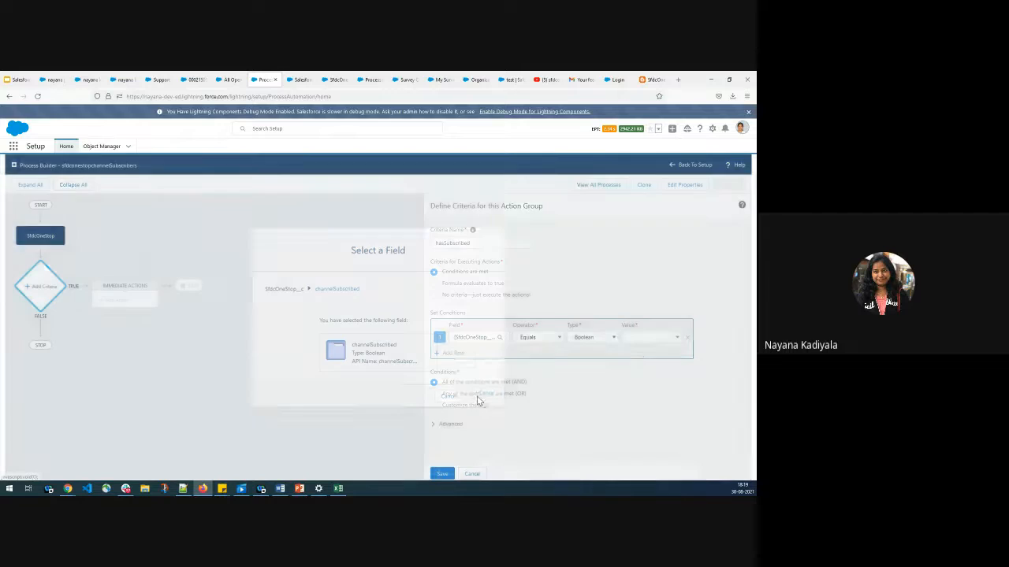
{"action": "left_click", "coordinate": [653, 338]}
{"action": "left_click", "coordinate": [638, 353]}
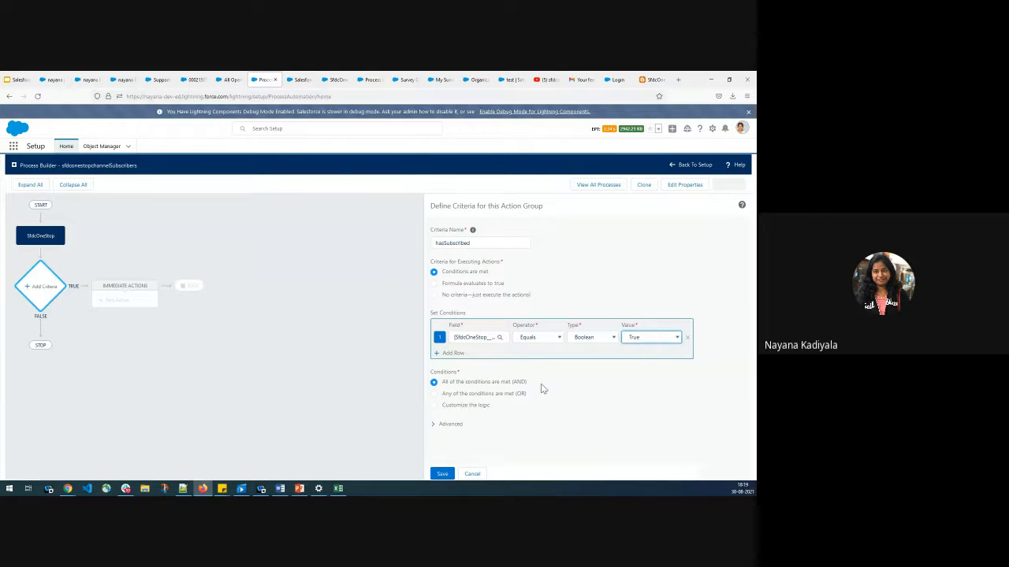
{"action": "left_click", "coordinate": [443, 475]}
{"action": "left_click_drag", "start_coordinate": [466, 262], "coordinate": [498, 266]}
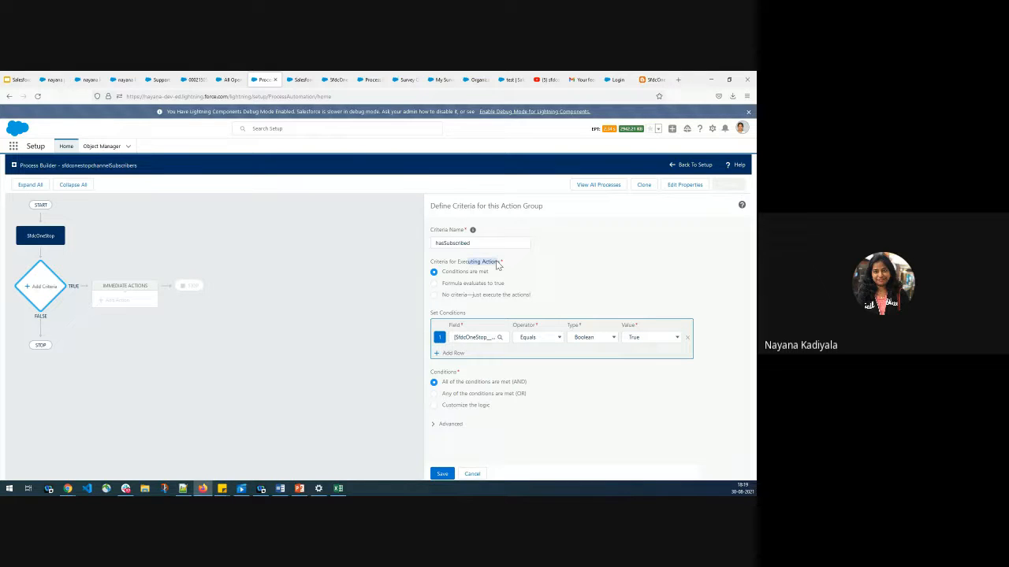
{"action": "left_click", "coordinate": [449, 475]}
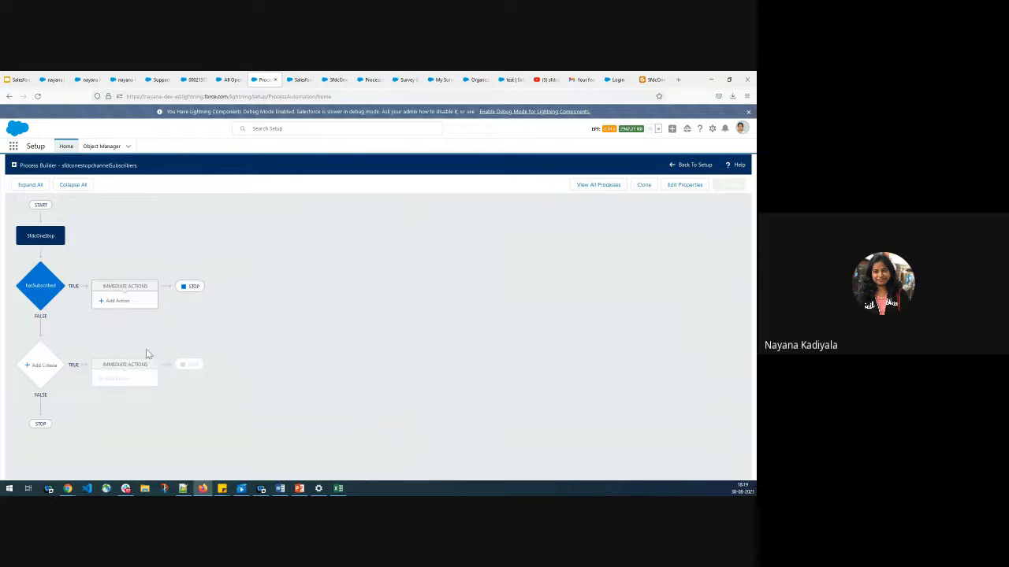
- Add a Send Survey Invitation action named channelSubscribed to hasSubscribed, using the SfdcOneStop learning survey
{"action": "left_click", "coordinate": [127, 306]}
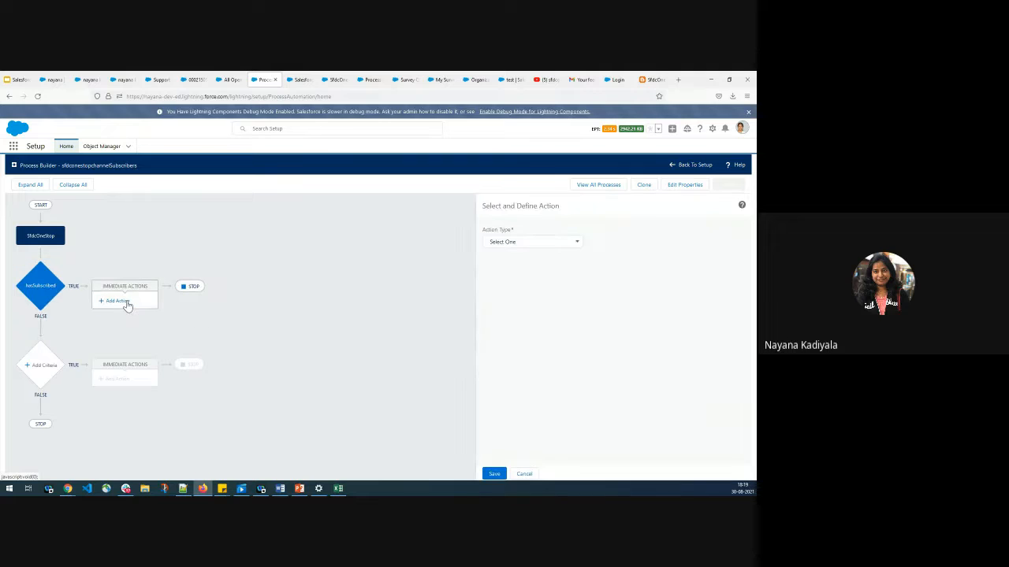
{"action": "left_click", "coordinate": [509, 243]}
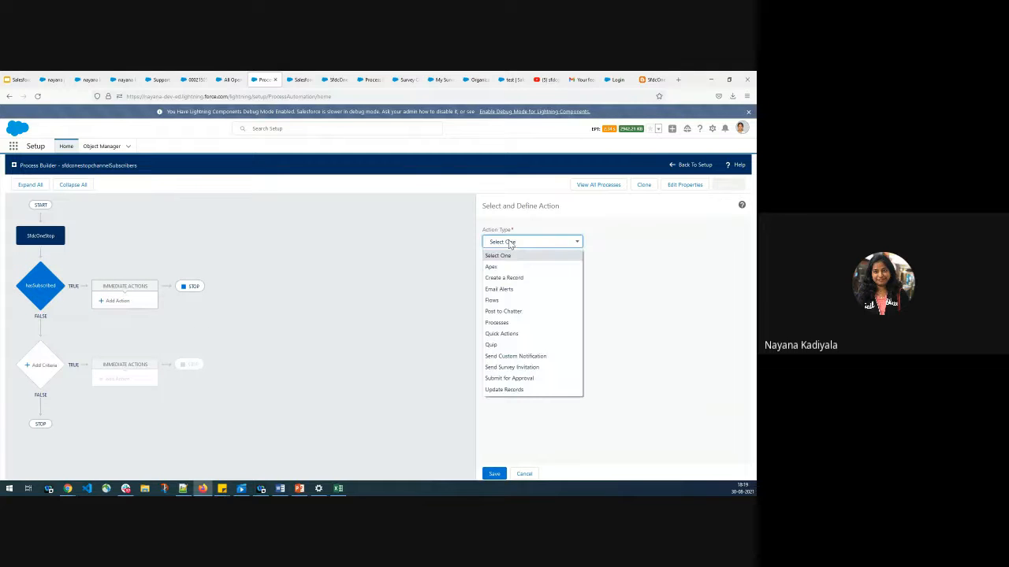
{"action": "left_click", "coordinate": [516, 368]}
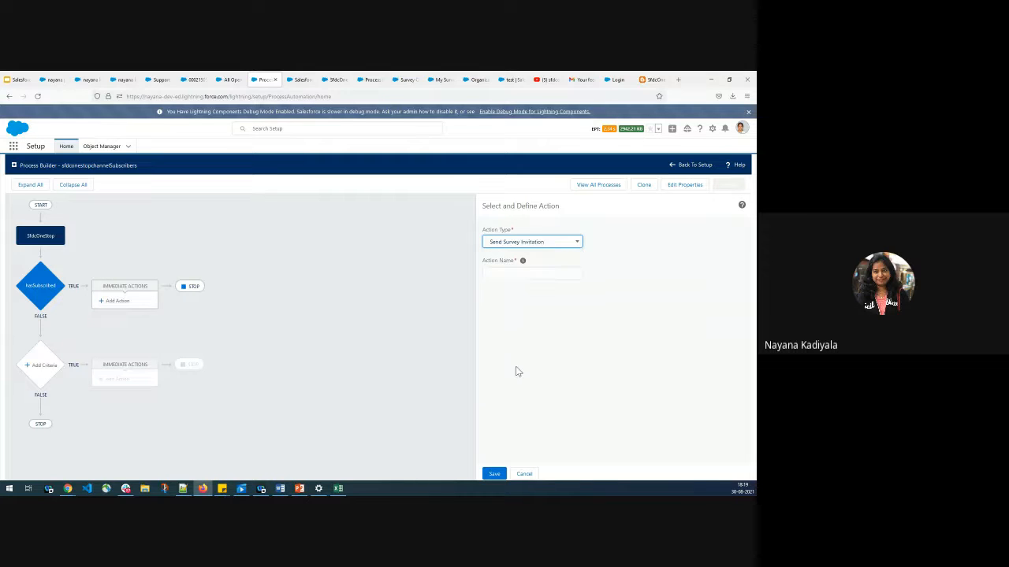
{"action": "left_click", "coordinate": [516, 271]}
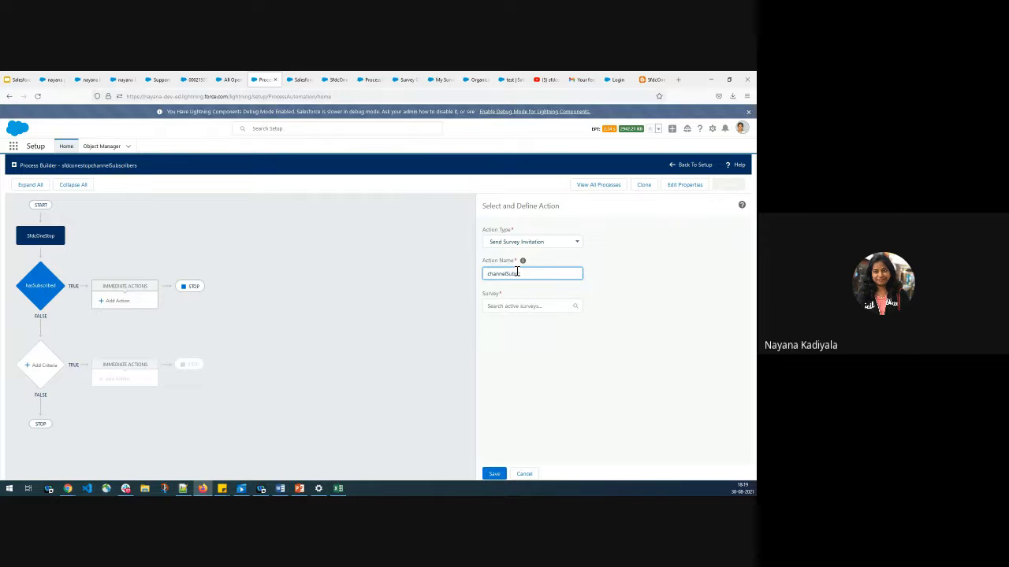
{"action": "left_click", "coordinate": [516, 306]}
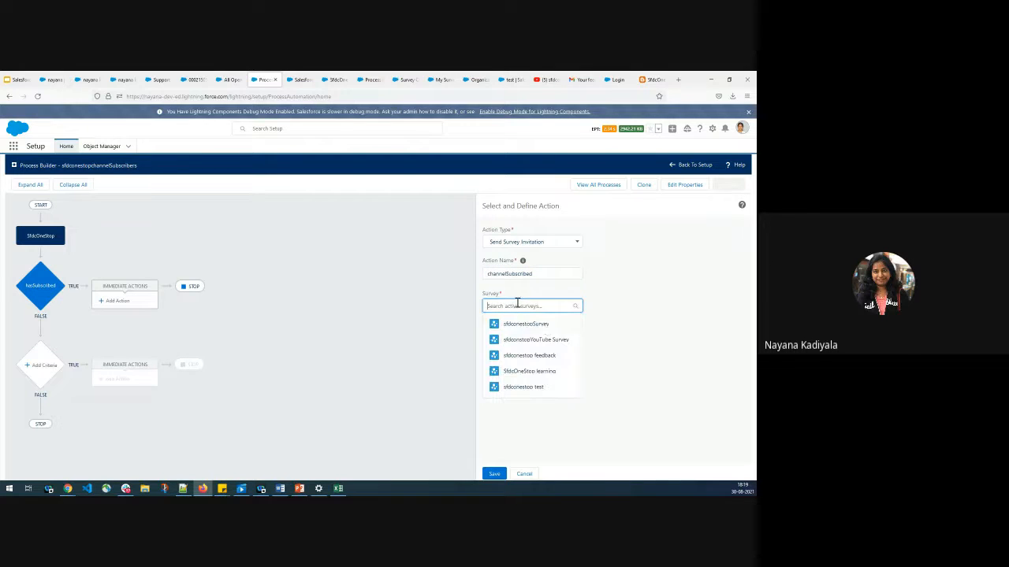
{"action": "left_click", "coordinate": [546, 371]}
- Set the email content to the question "Would you promote sfdconestop channel?" and use the Embed a Survey Question email template
{"action": "left_click", "coordinate": [536, 342]}
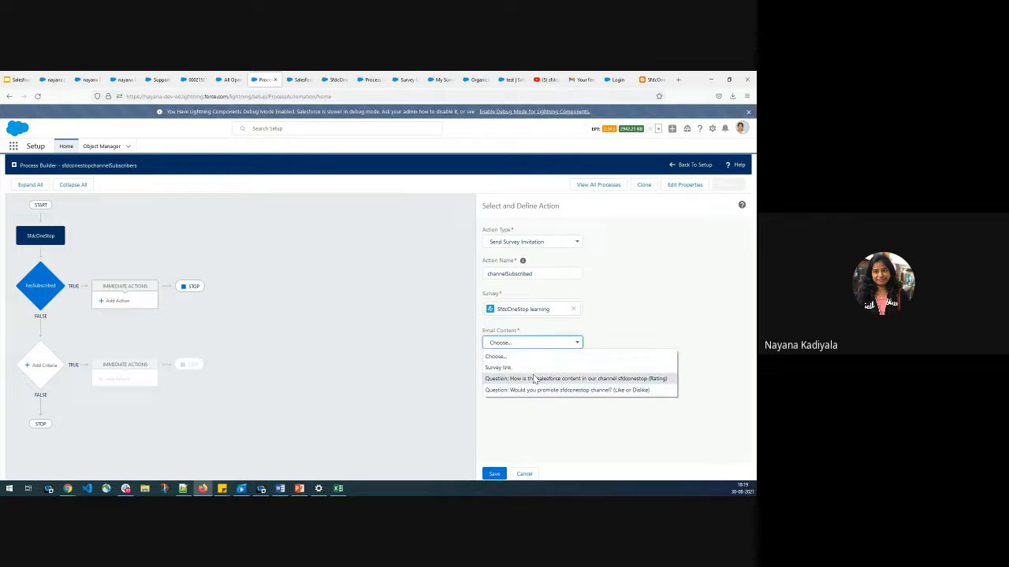
{"action": "left_click", "coordinate": [536, 390]}
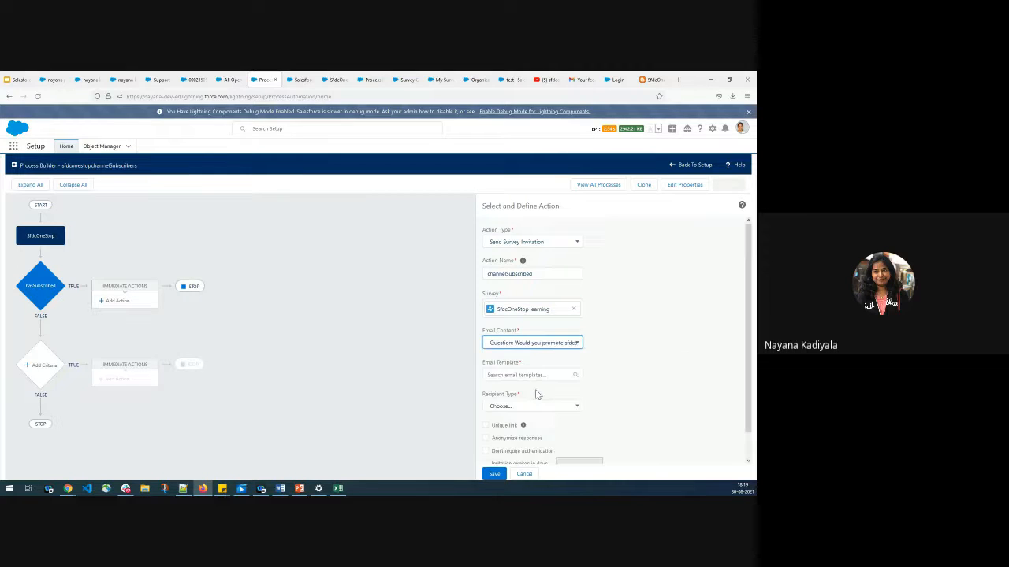
{"action": "left_click", "coordinate": [532, 376]}
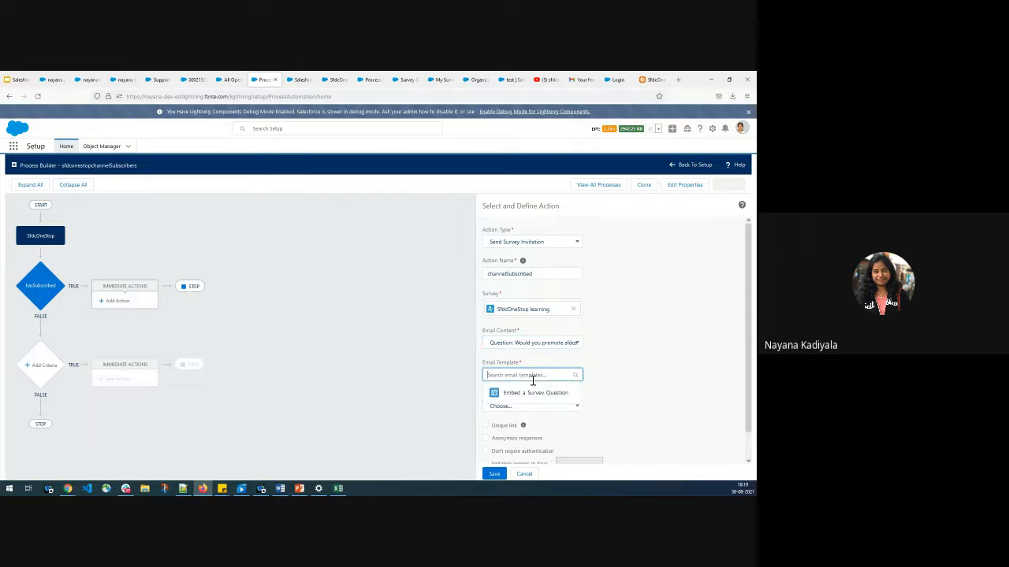
{"action": "left_click", "coordinate": [550, 391]}
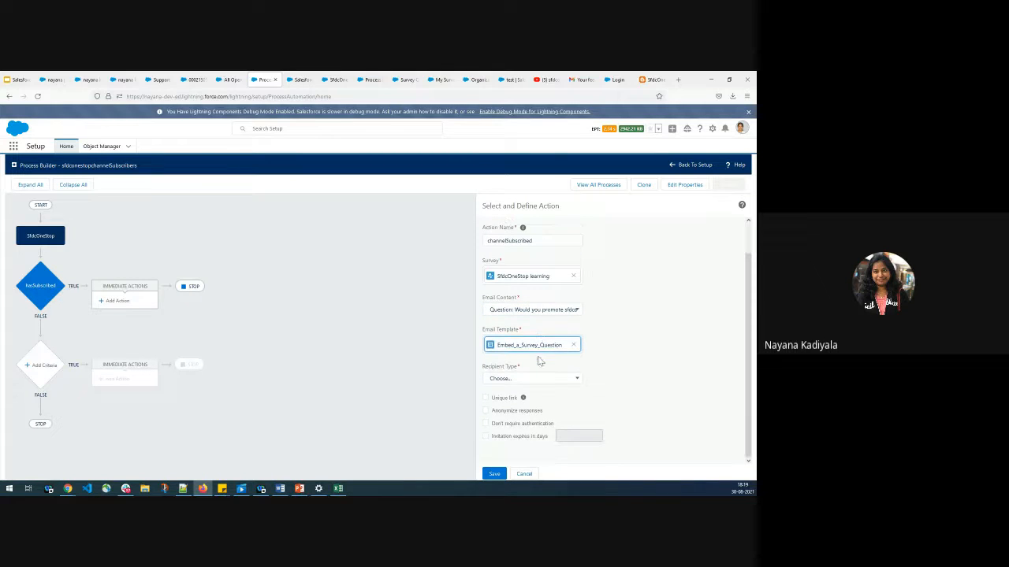
- Set the recipient type to Contact and choose the Contact ID of the SfdcOneStop record's contact as the recipient
{"action": "left_click", "coordinate": [573, 379]}
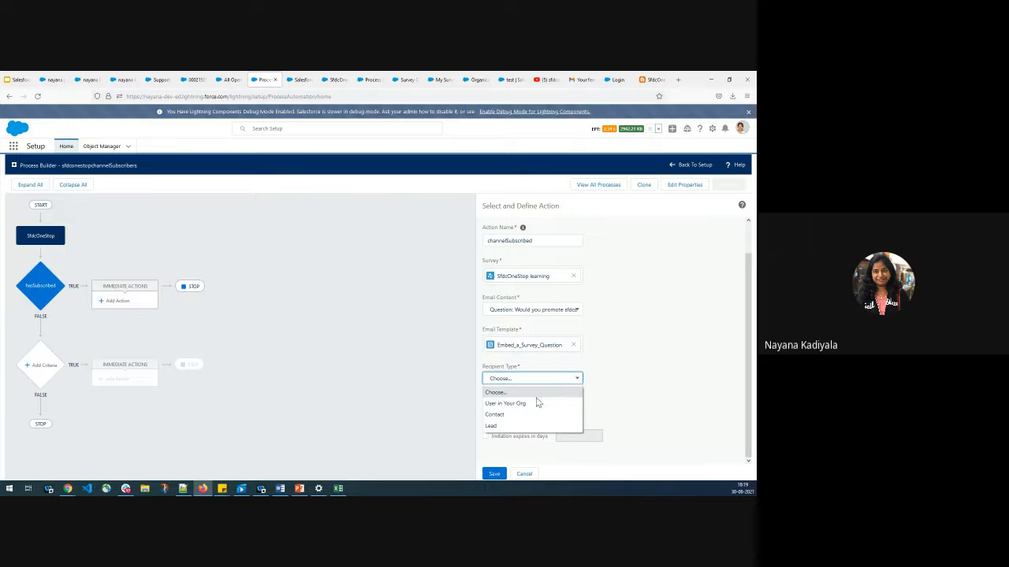
{"action": "left_click", "coordinate": [512, 416]}
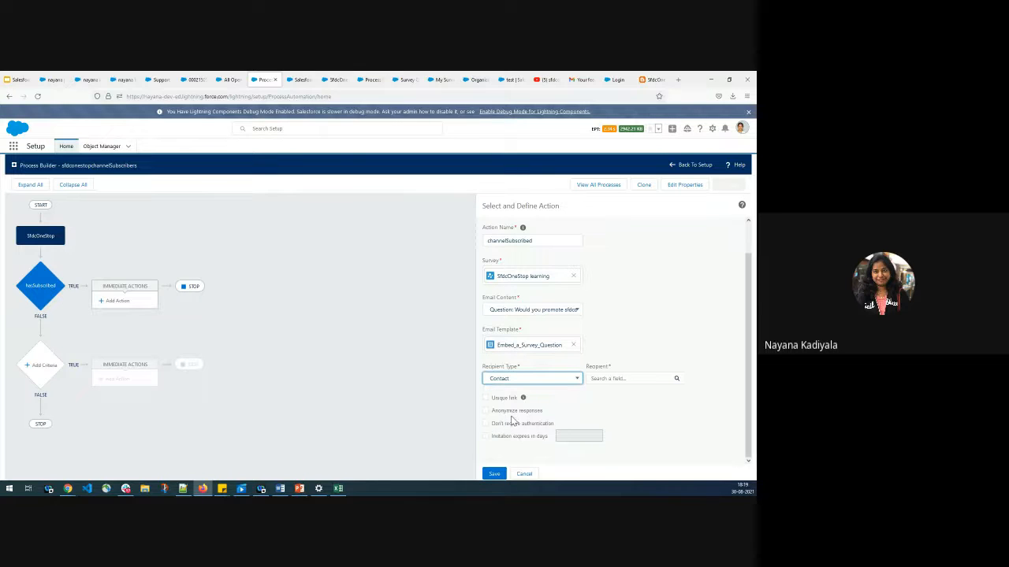
{"action": "left_click", "coordinate": [626, 377]}
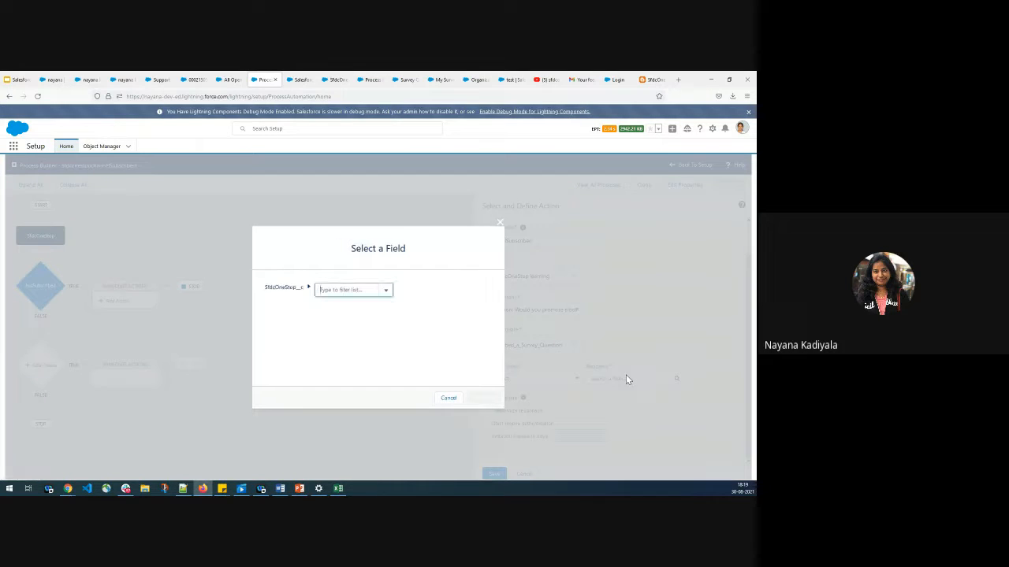
{"action": "left_click", "coordinate": [386, 290]}
{"action": "left_click", "coordinate": [344, 307]}
{"action": "left_click", "coordinate": [415, 293]}
{"action": "scroll", "coordinate": [372, 343], "scroll_direction": "down", "scroll_amount": 3}
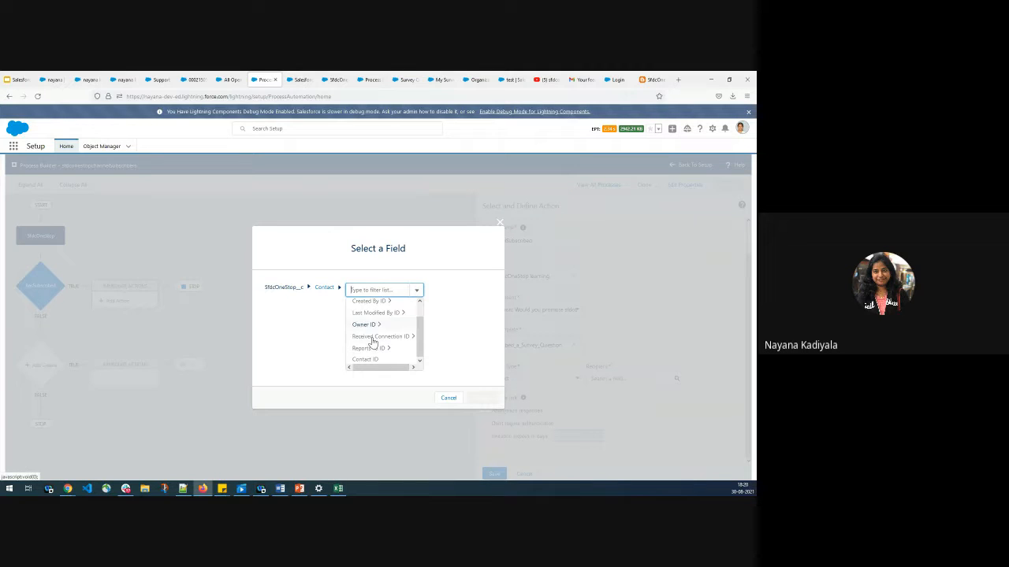
{"action": "left_click", "coordinate": [367, 362]}
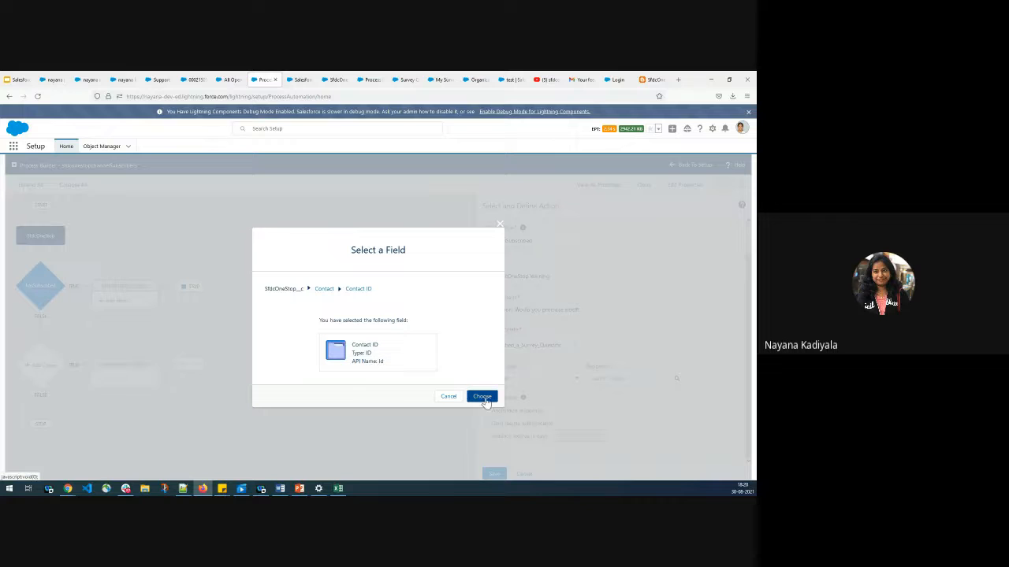
{"action": "left_click", "coordinate": [491, 398]}
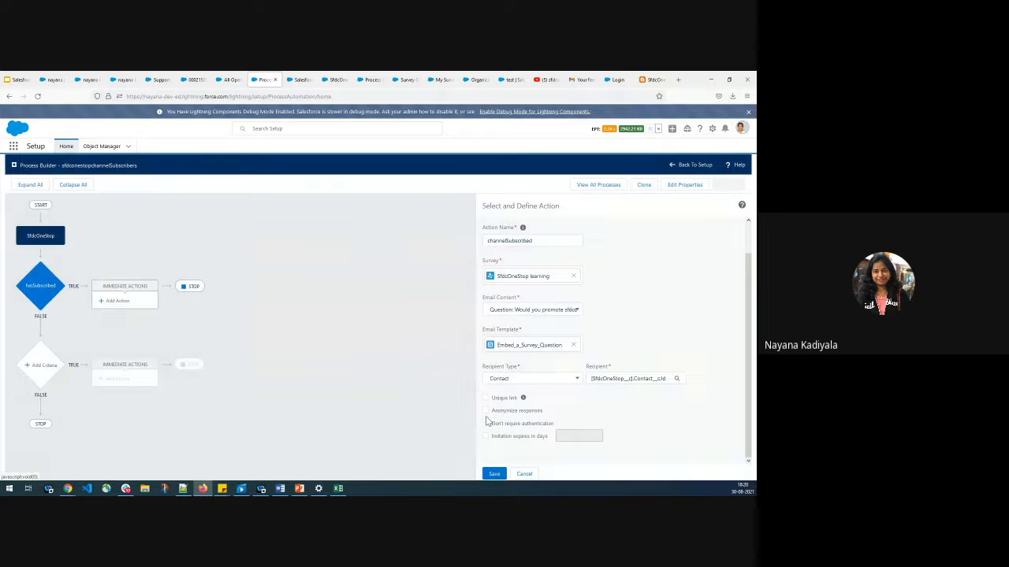
- Turn off required authentication for the survey invitation and make it expire in 2 days
{"action": "left_click", "coordinate": [485, 424]}
{"action": "left_click", "coordinate": [485, 437]}
{"action": "left_click", "coordinate": [587, 434]}
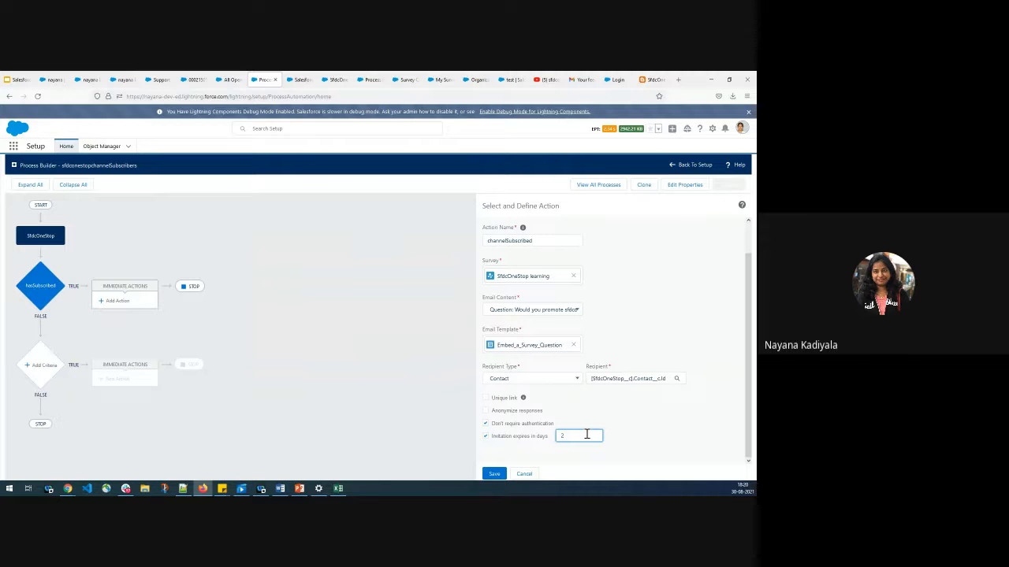
- Save the survey invitation action and activate the sfdconestopchannelSubscribers process
{"action": "left_click", "coordinate": [493, 474]}
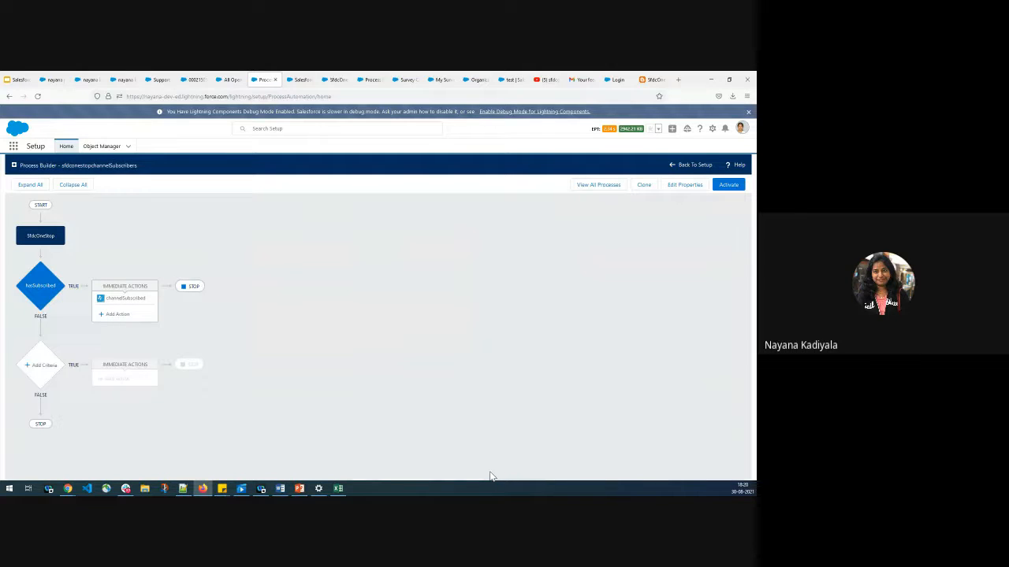
{"action": "left_click", "coordinate": [726, 184]}
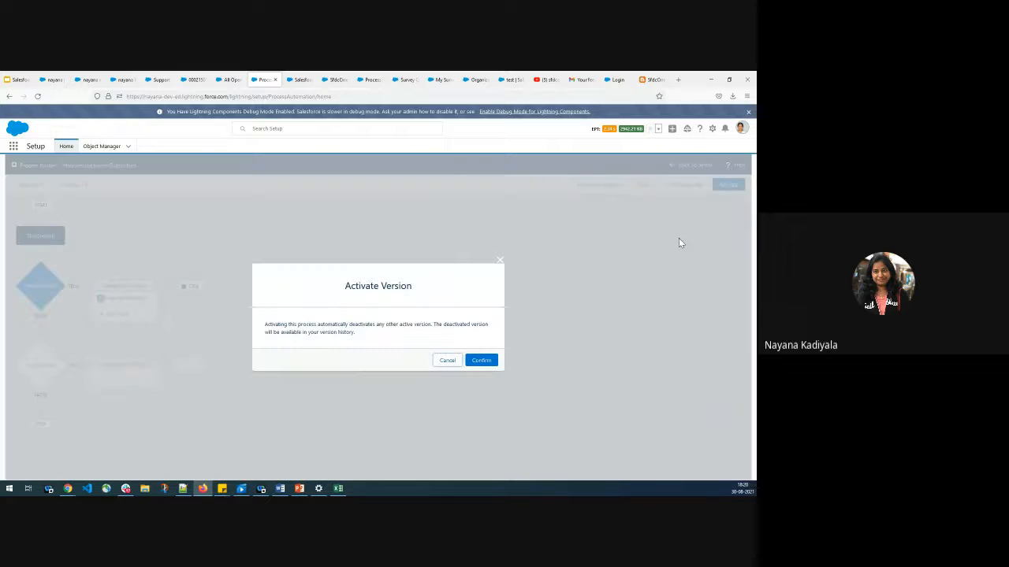
{"action": "left_click", "coordinate": [482, 362]}
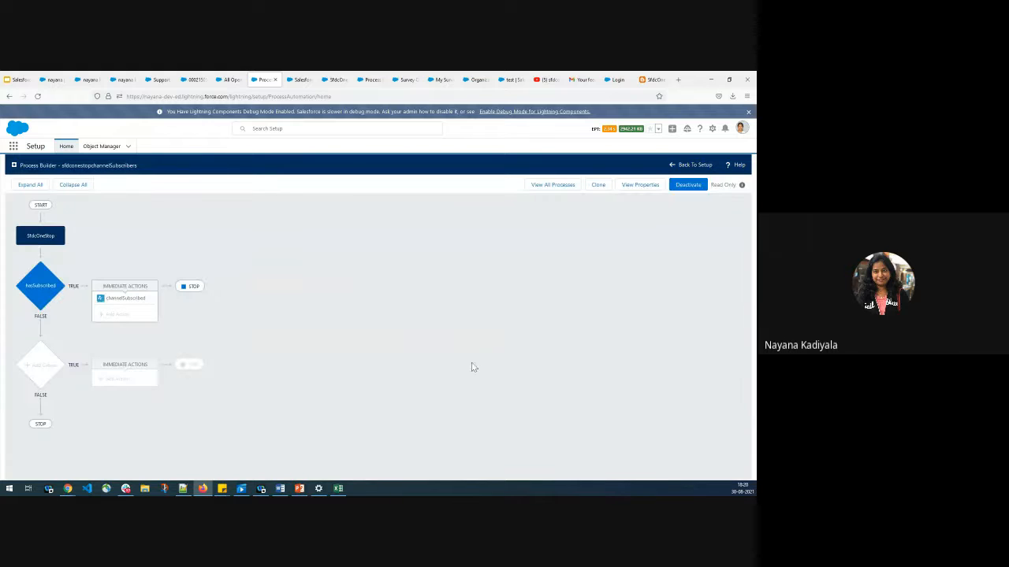
- Examine the available related lists and the Survey Invitations and Responses list on the SfdcOneStop page layout
{"action": "left_click", "coordinate": [332, 82]}
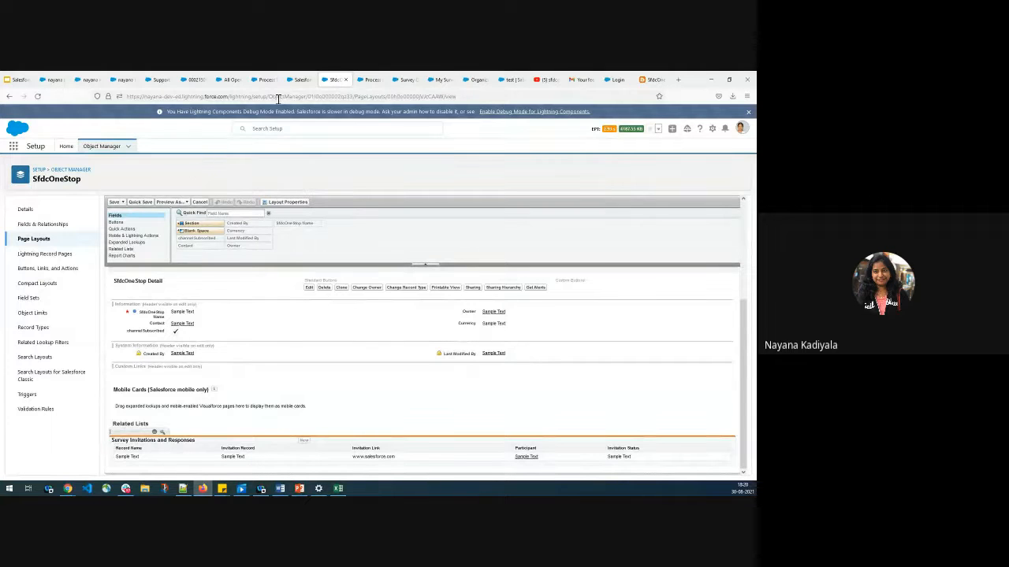
{"action": "left_click", "coordinate": [123, 249]}
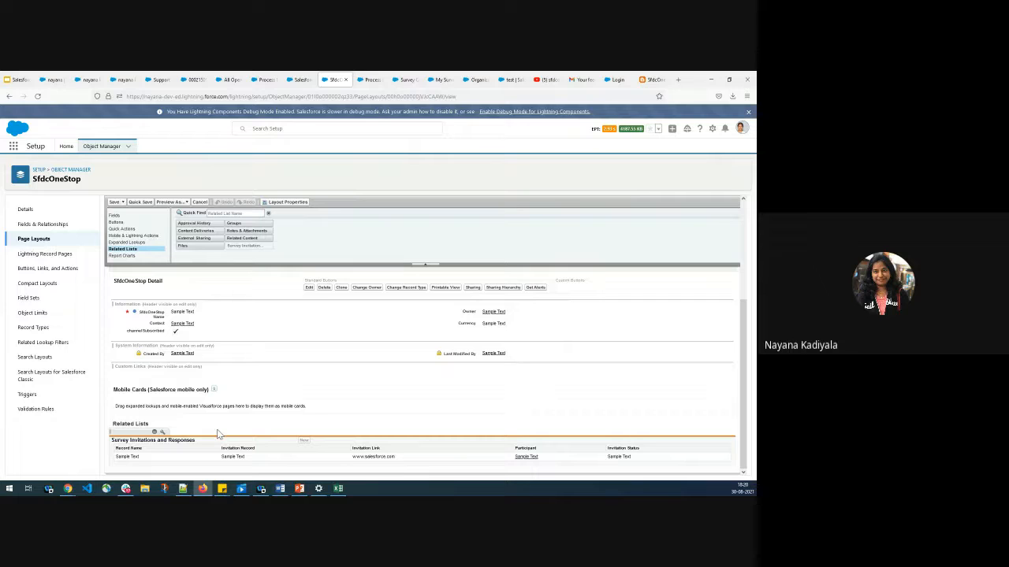
- Mark the SalesforceonestopChannnel record as channelSubscribed and save it
{"action": "left_click", "coordinate": [300, 77]}
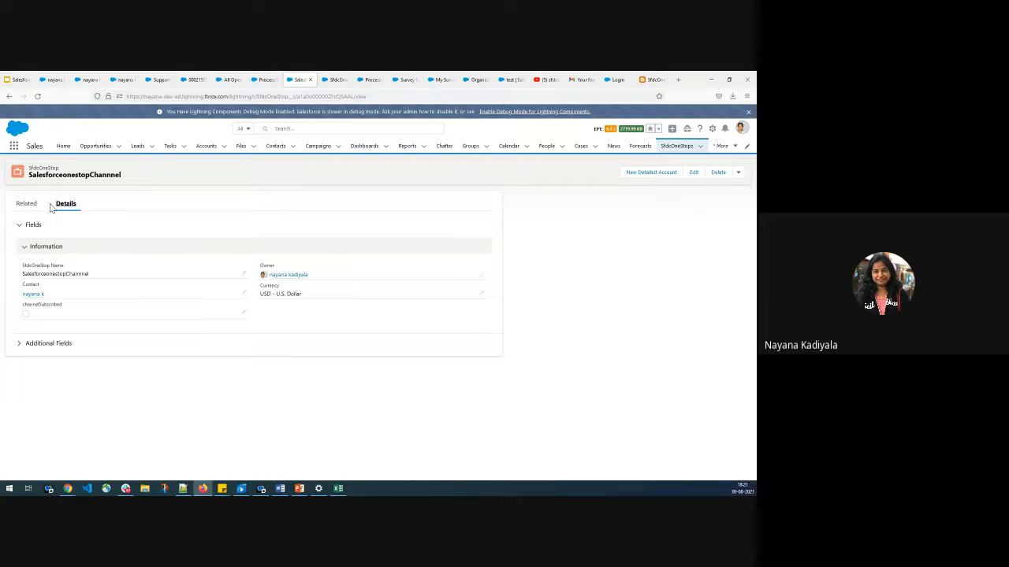
{"action": "double_click", "coordinate": [26, 318]}
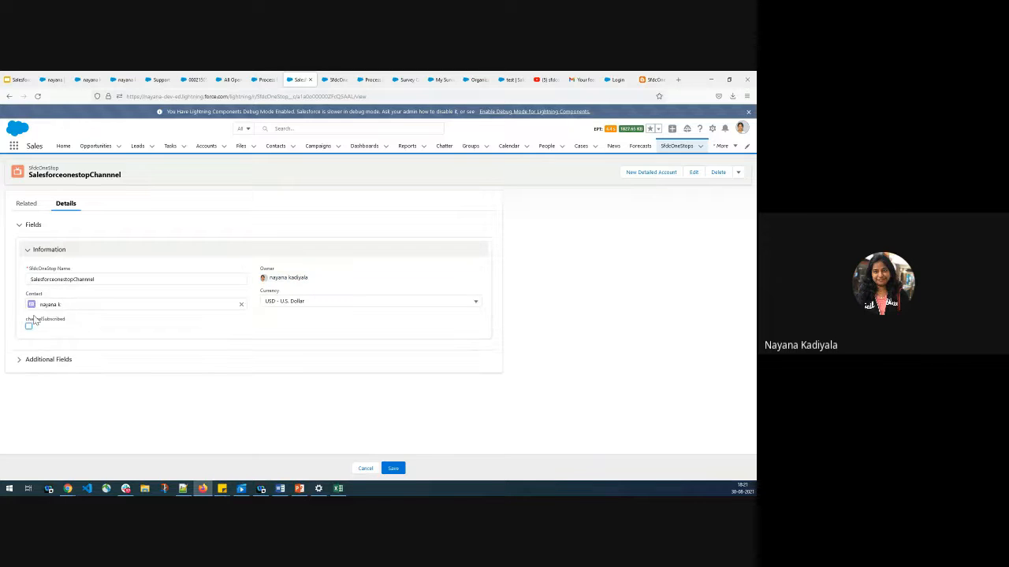
{"action": "left_click", "coordinate": [29, 327]}
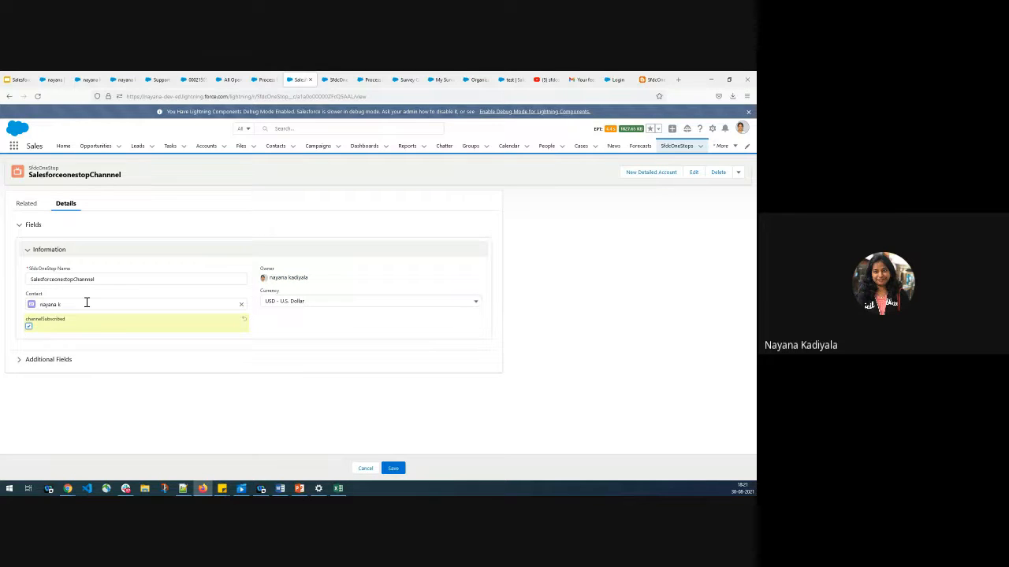
{"action": "left_click", "coordinate": [393, 468]}
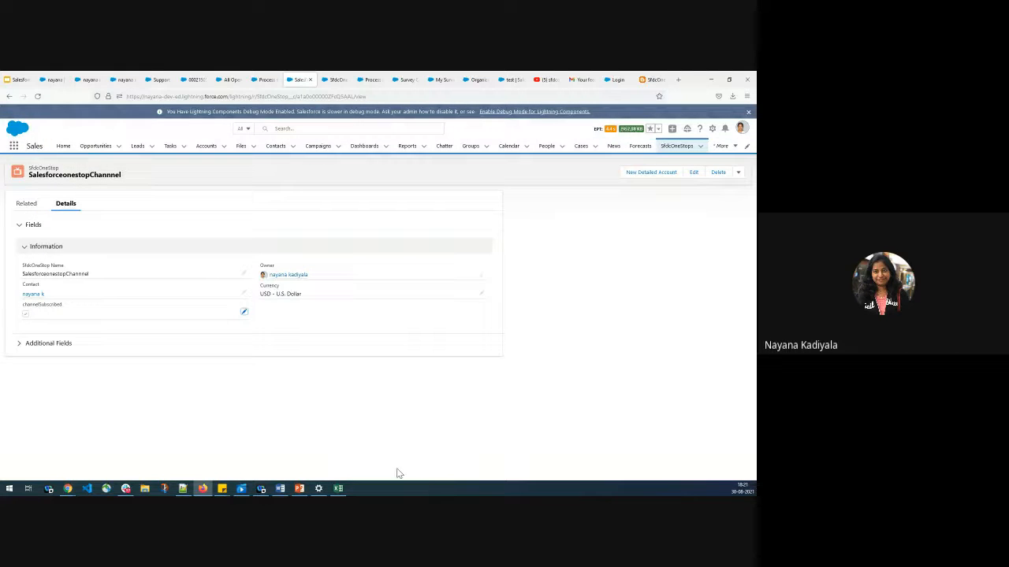
- Switch to Gmail, open the newest survey email in the inbox, and answer Yes to promoting the channel
{"action": "left_click", "coordinate": [585, 79]}
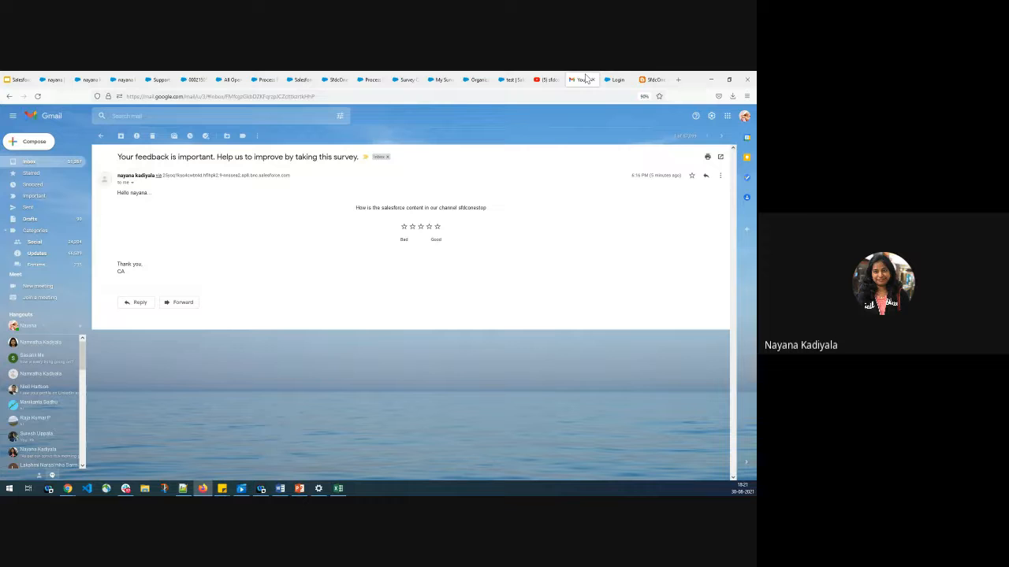
{"action": "left_click", "coordinate": [63, 162]}
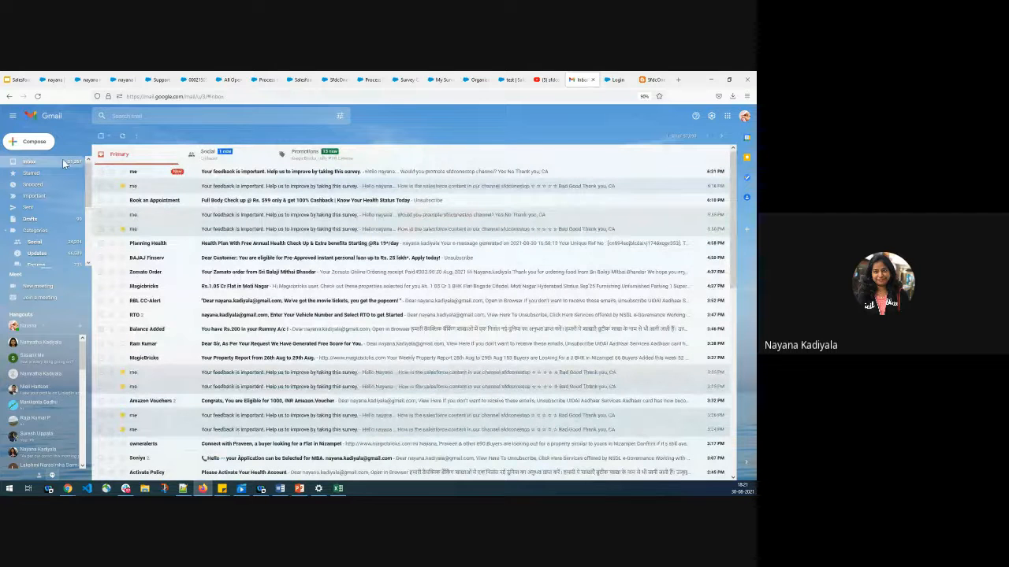
{"action": "left_click", "coordinate": [221, 174]}
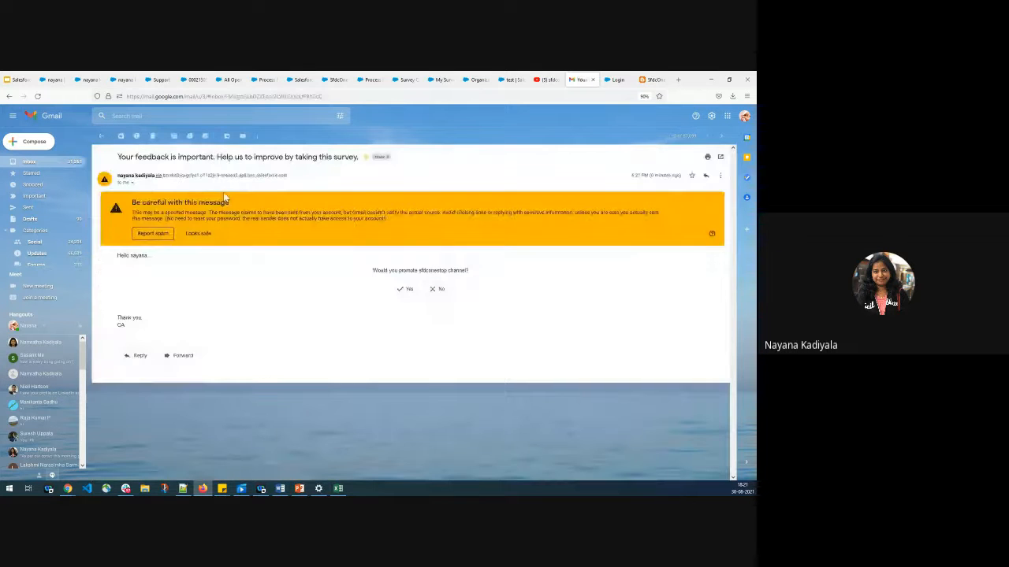
{"action": "left_click", "coordinate": [401, 291]}
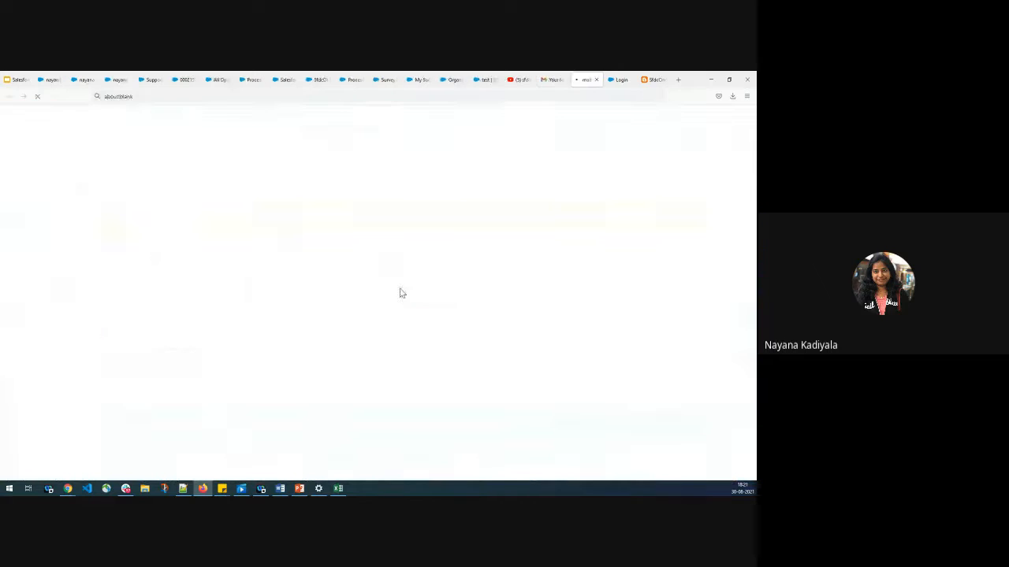
- Mark the survey email as safe and return to the Gmail inbox
{"action": "left_click", "coordinate": [547, 80]}
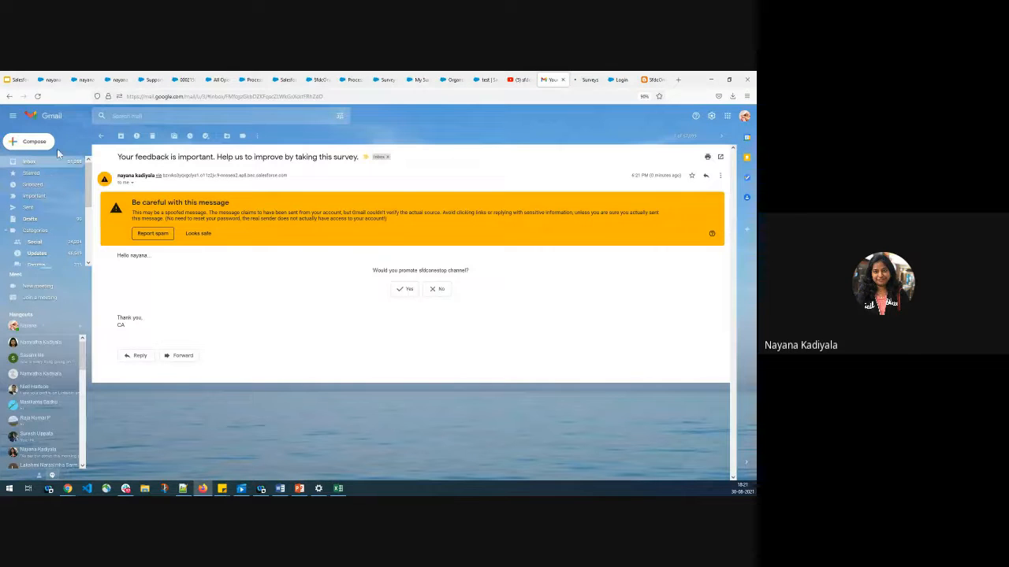
{"action": "left_click", "coordinate": [199, 235]}
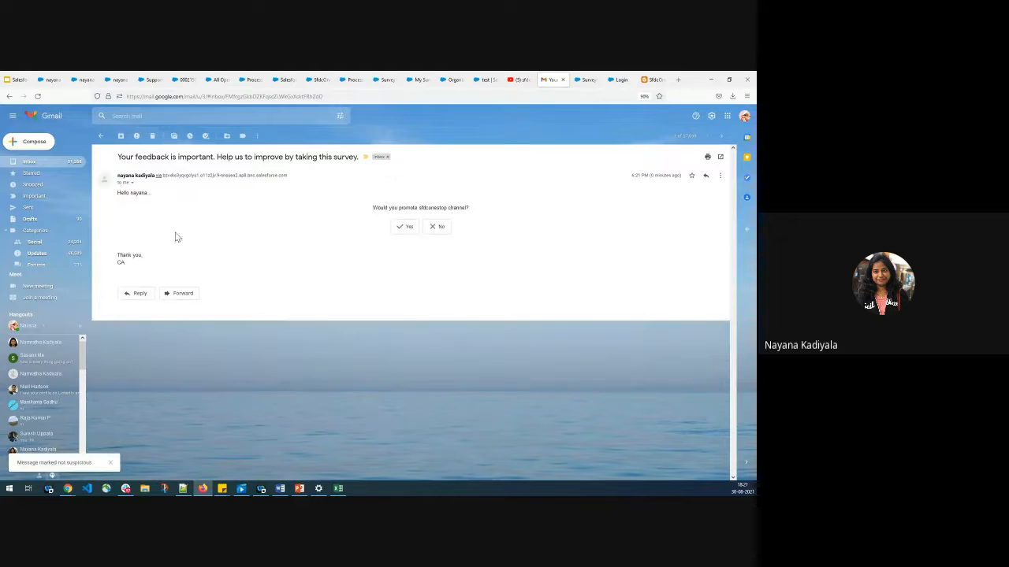
{"action": "left_click", "coordinate": [100, 137]}
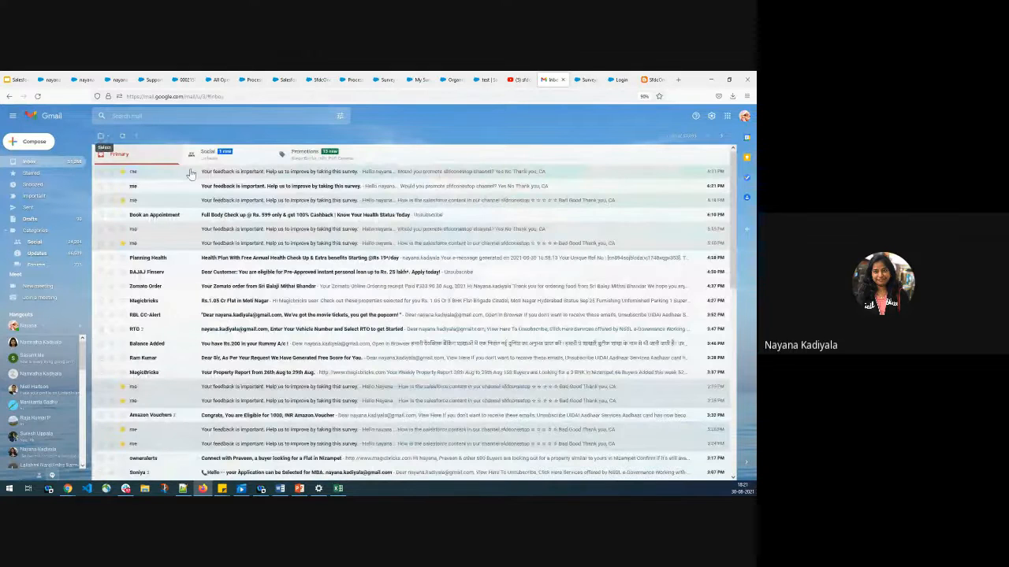
- View the opened survey past its introduction page to the content rating question, and go back to the Gmail inbox
{"action": "left_click", "coordinate": [583, 81]}
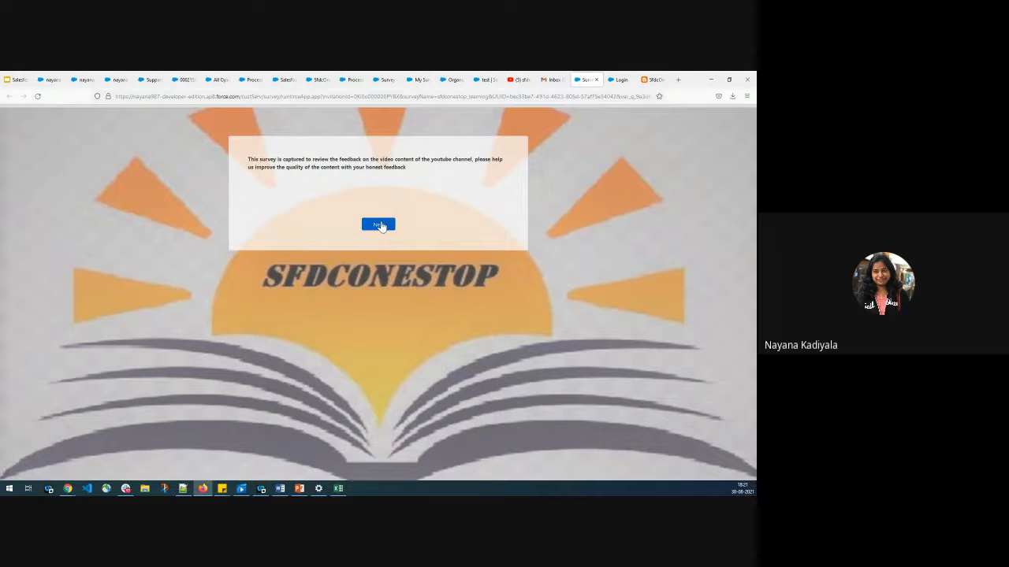
{"action": "left_click", "coordinate": [379, 226]}
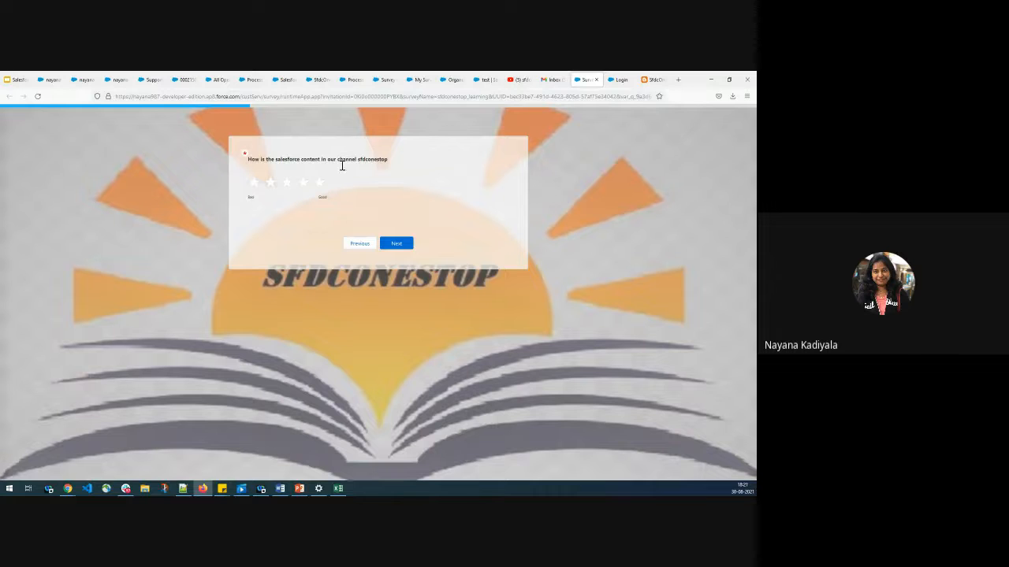
{"action": "left_click", "coordinate": [554, 79]}
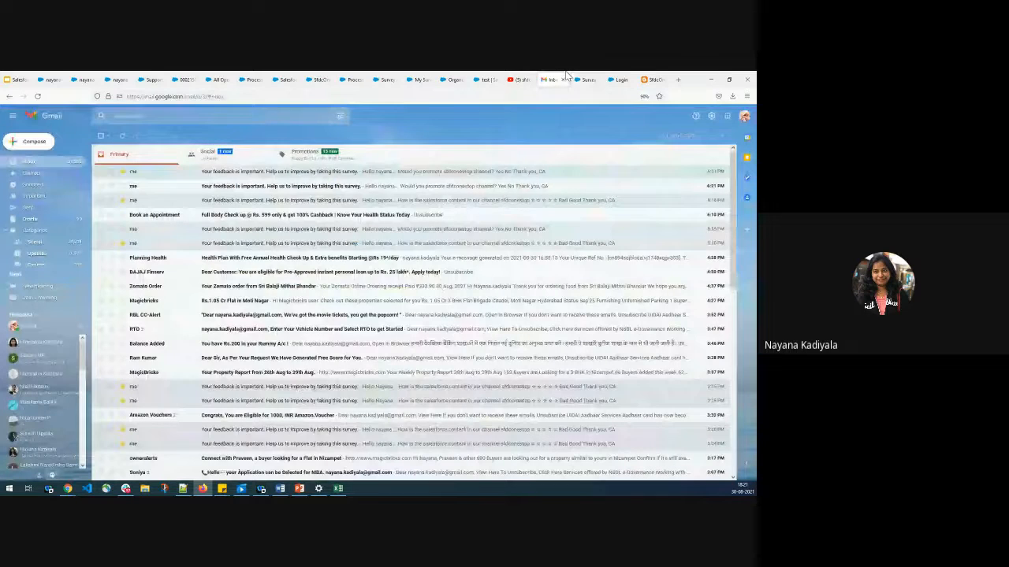
- Check the newest survey email's promotion question, and in the open survey rate the content five stars and answer Yes to having subscribed
{"action": "left_click", "coordinate": [285, 173]}
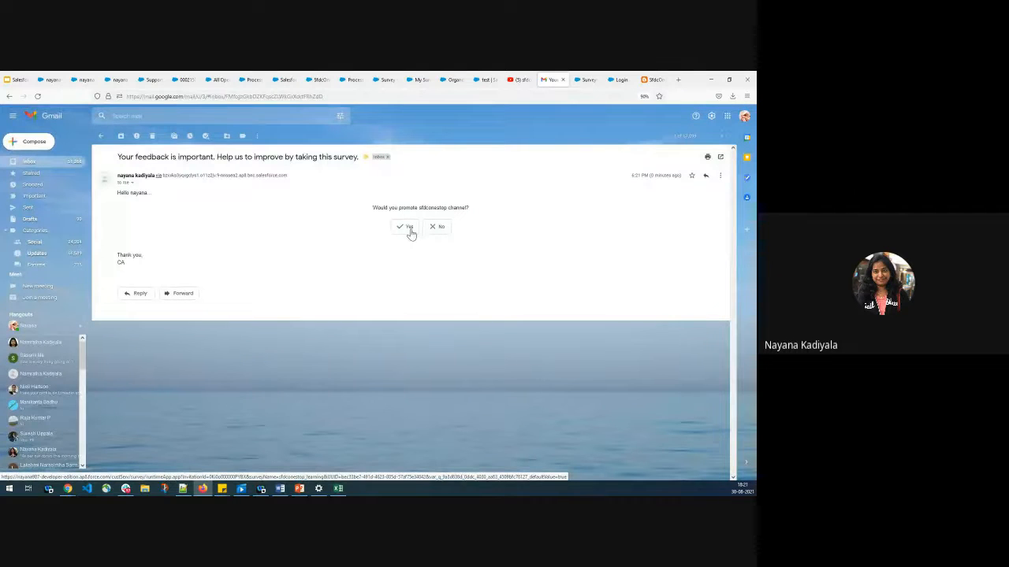
{"action": "left_click", "coordinate": [587, 79]}
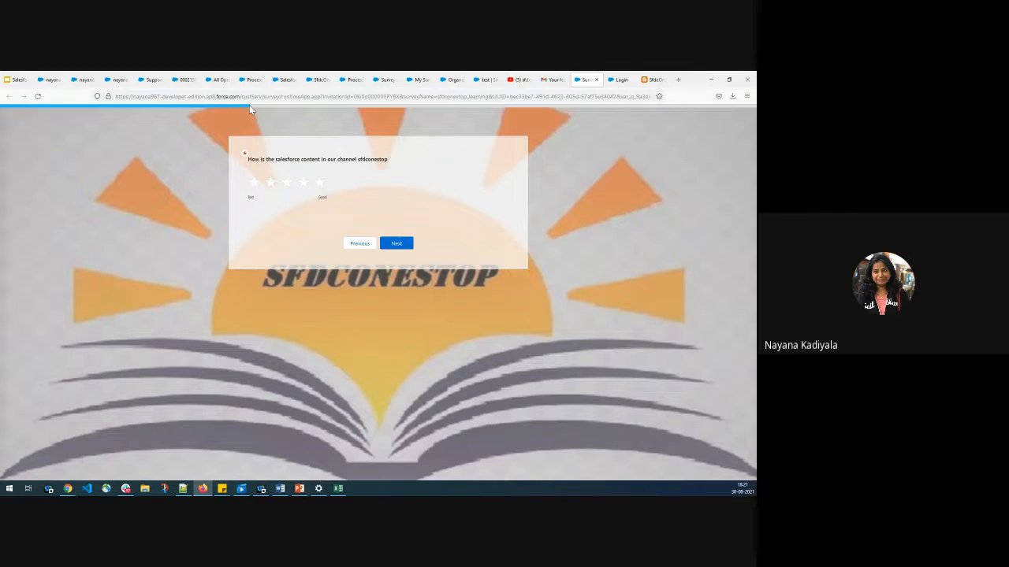
{"action": "left_click", "coordinate": [319, 183]}
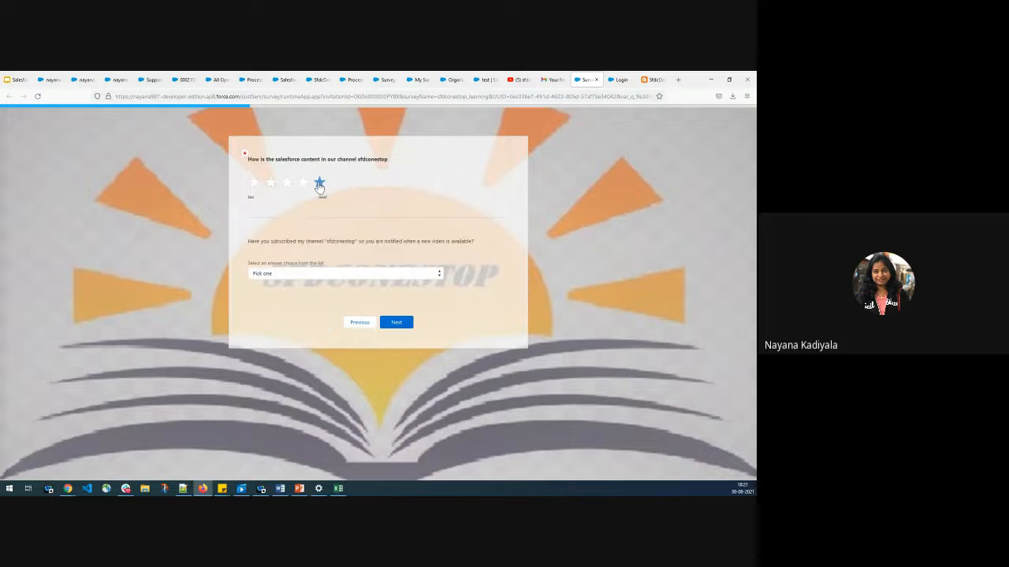
{"action": "left_click", "coordinate": [372, 275]}
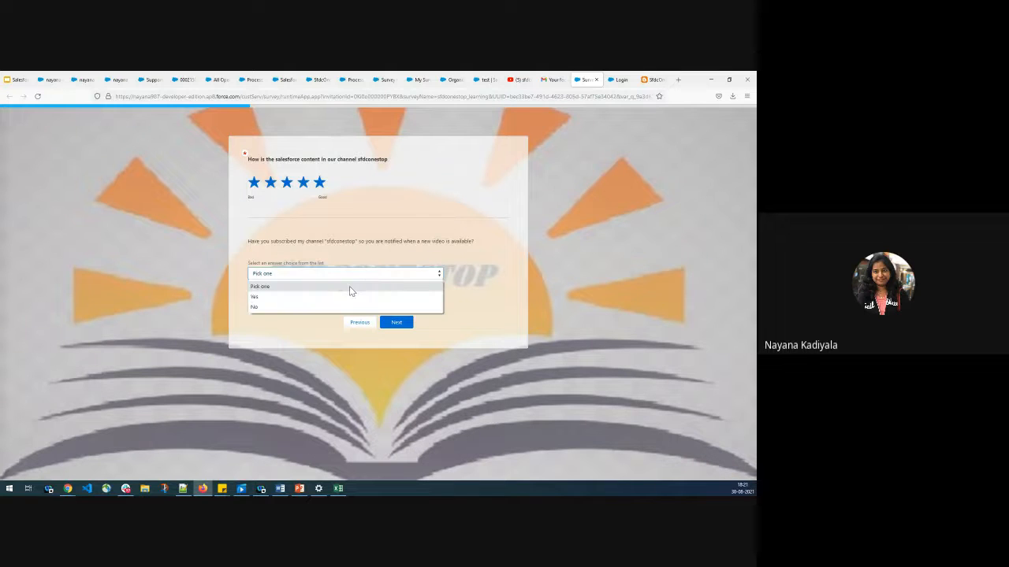
{"action": "left_click", "coordinate": [309, 298]}
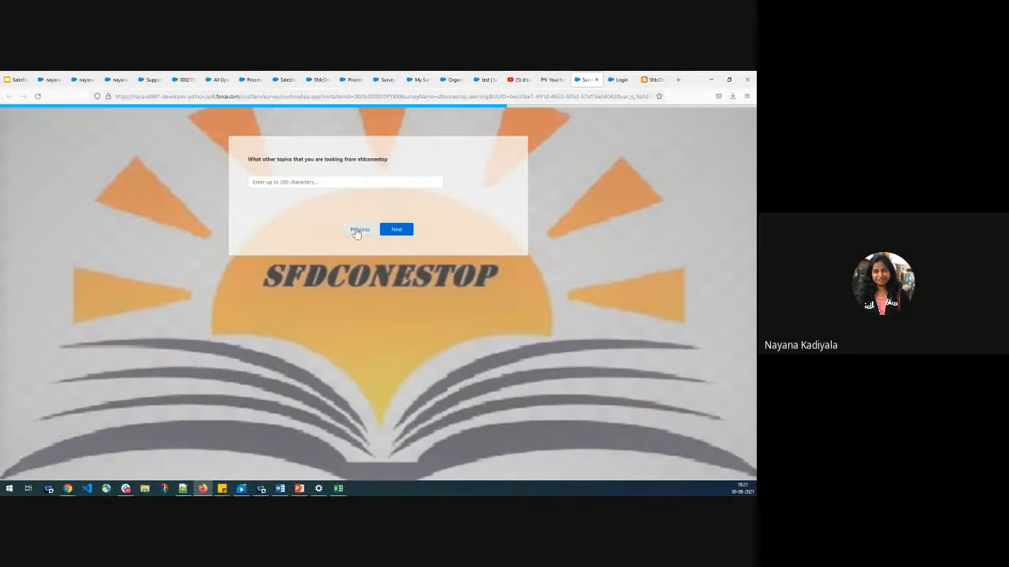
- Leave the other-topics question blank, keep Yes for promoting the sfdconestop channel, and finish the survey
{"action": "left_click", "coordinate": [396, 229]}
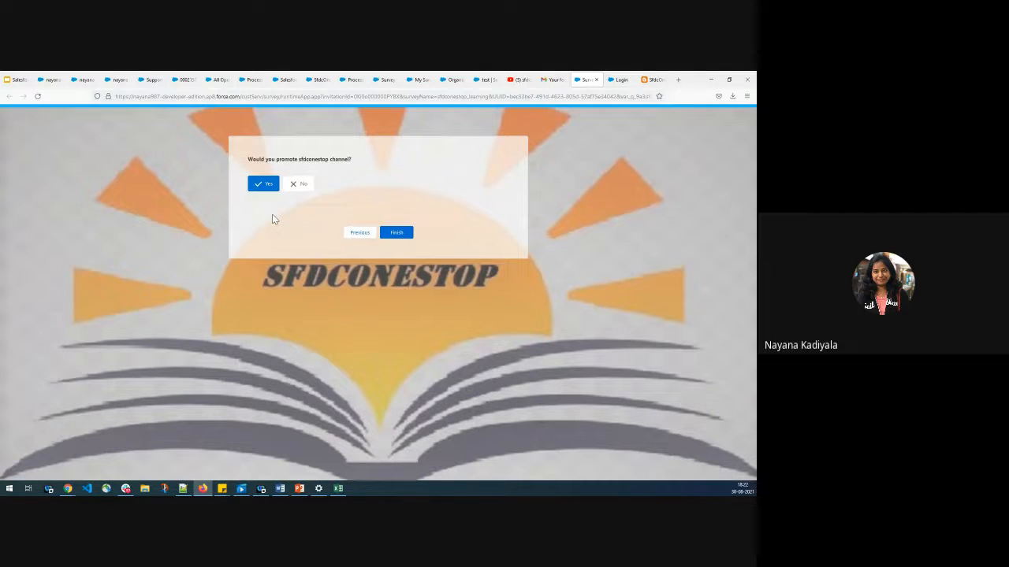
{"action": "left_click", "coordinate": [549, 80]}
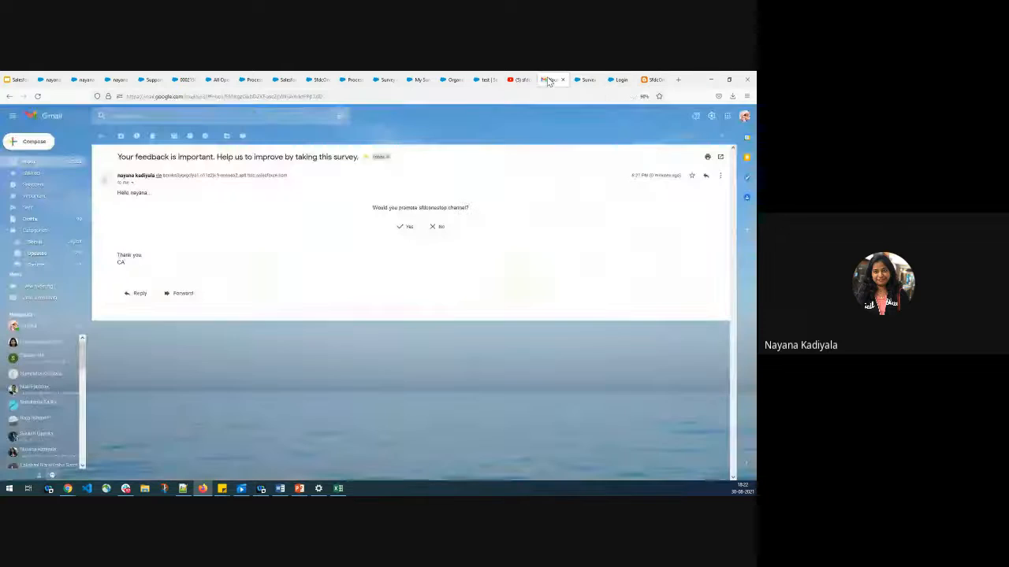
{"action": "left_click", "coordinate": [587, 80]}
{"action": "left_click", "coordinate": [398, 234]}
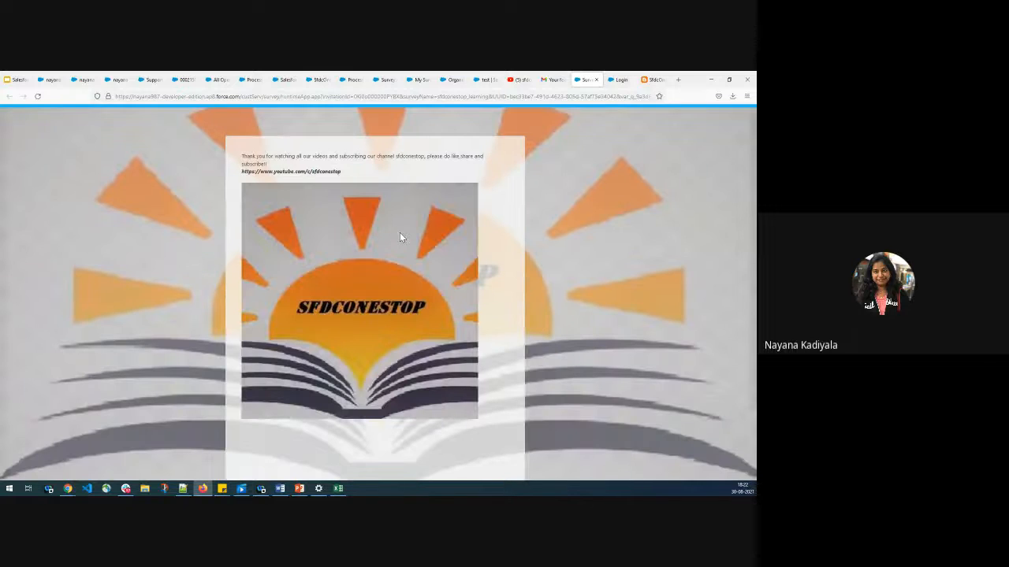
- Refresh the SalesforceonestopChannnel record and view its full list of survey invitations and responses
{"action": "left_click", "coordinate": [319, 80]}
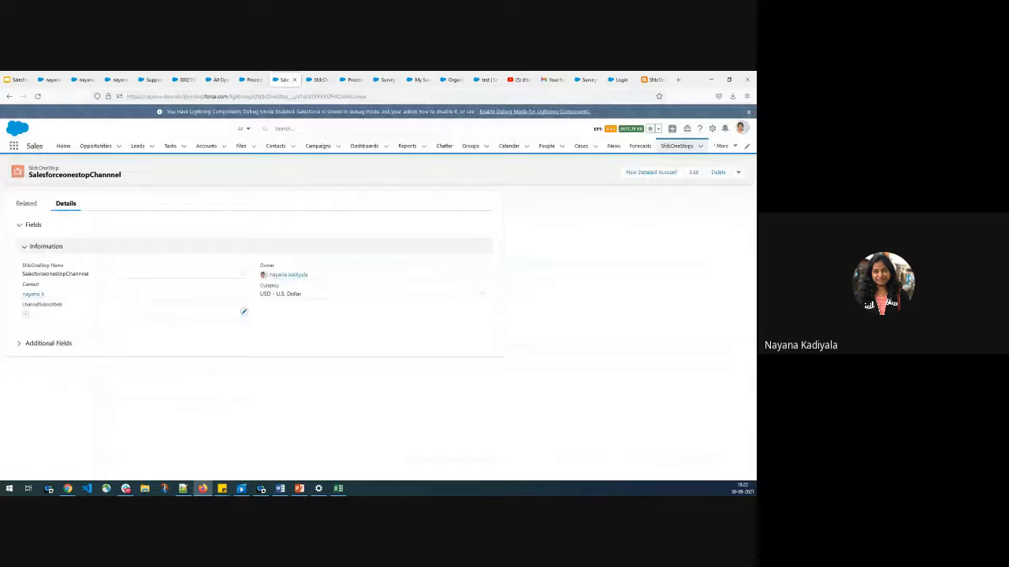
{"action": "left_click", "coordinate": [20, 204]}
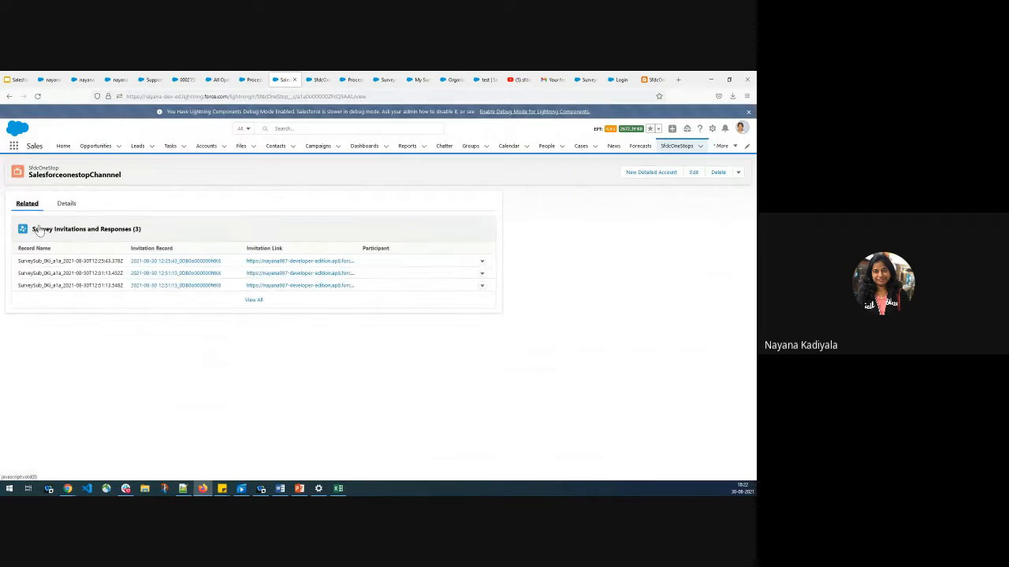
{"action": "left_click", "coordinate": [38, 96]}
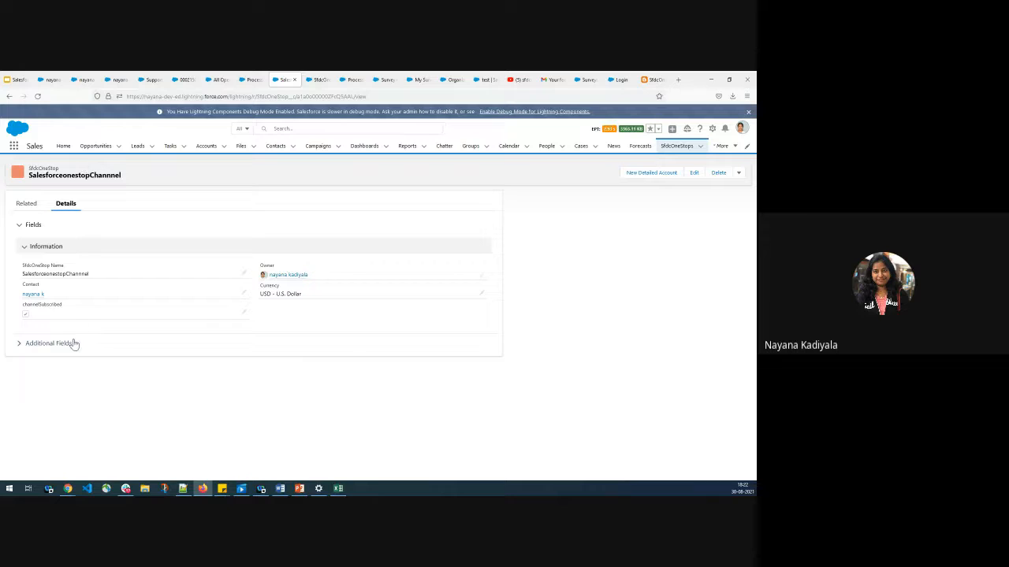
{"action": "left_click", "coordinate": [25, 209]}
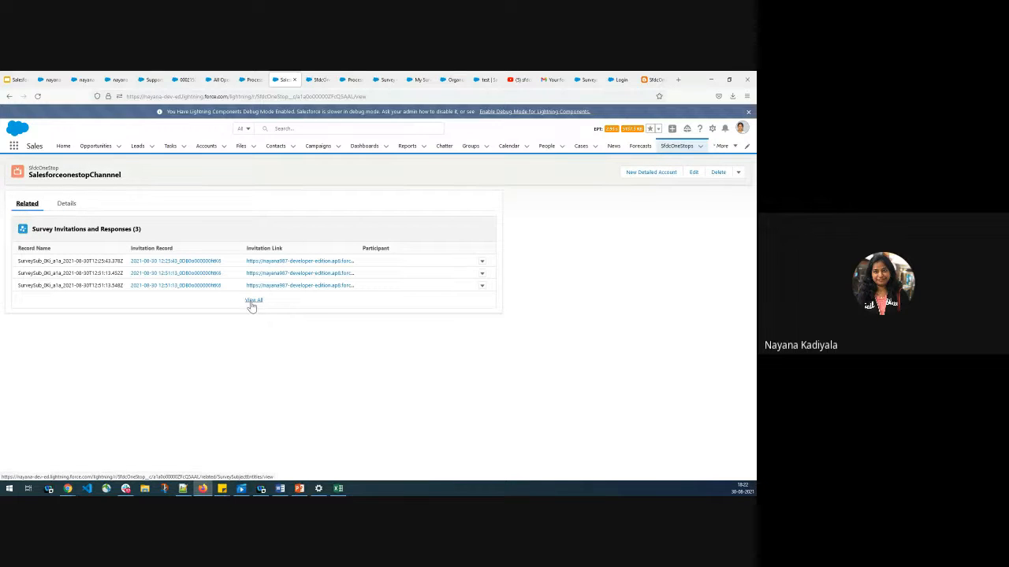
{"action": "left_click", "coordinate": [252, 302]}
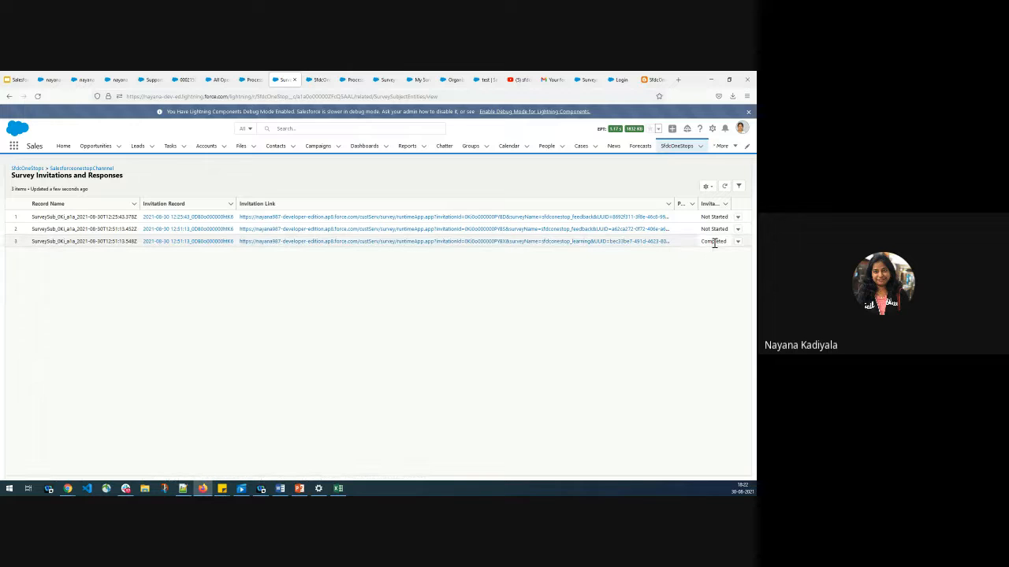
- Open the completed SfdcOneStop learning survey invitation and examine the question responses of its survey response
{"action": "left_click", "coordinate": [203, 242]}
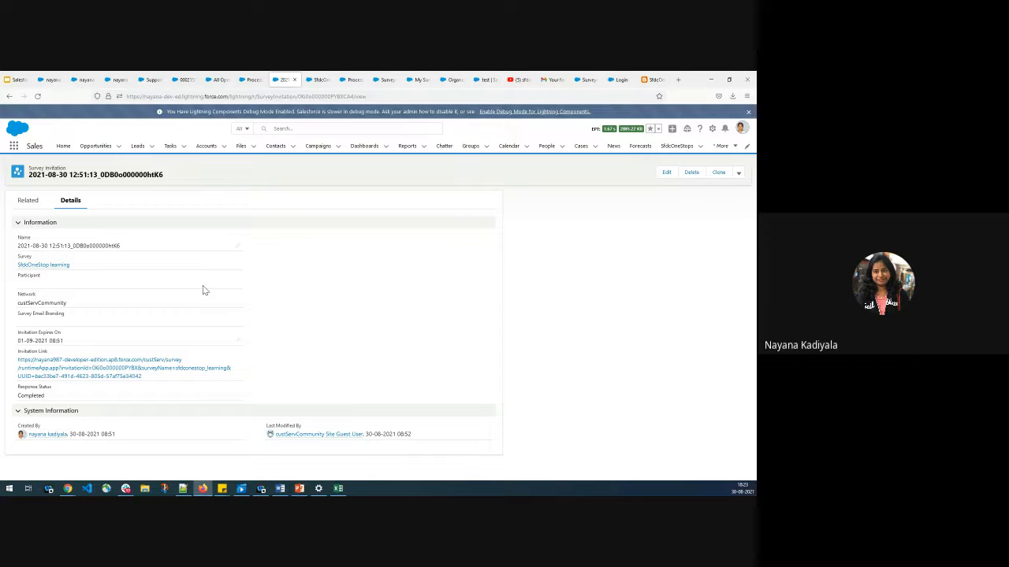
{"action": "left_click", "coordinate": [28, 202]}
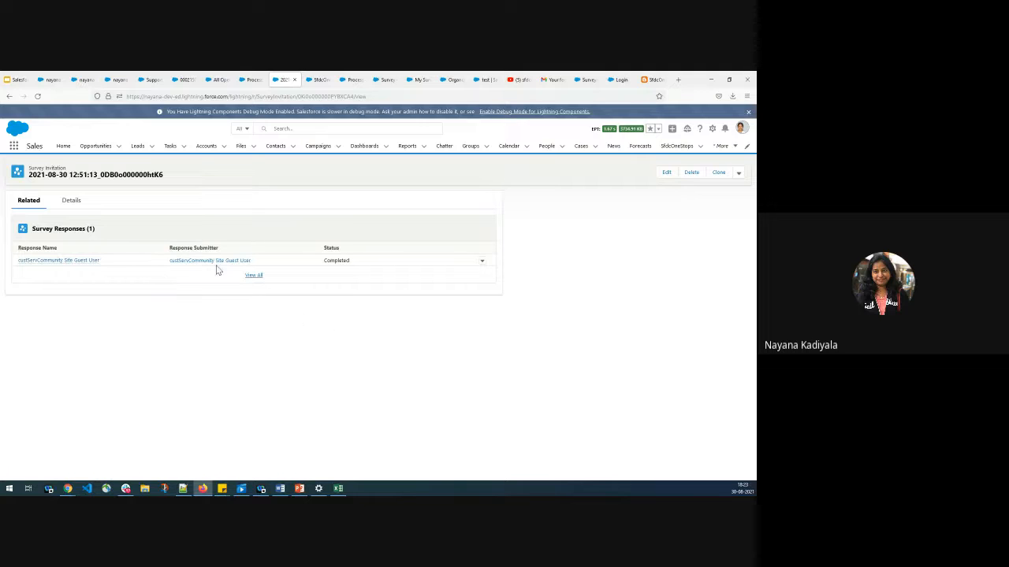
{"action": "mouse_move", "coordinate": [81, 265]}
{"action": "left_click", "coordinate": [87, 261]}
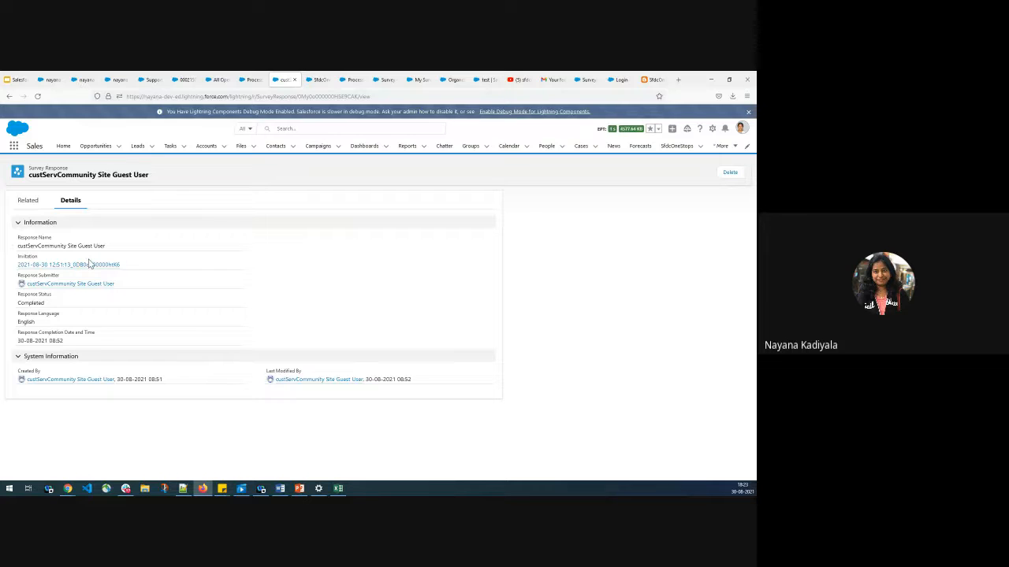
{"action": "left_click", "coordinate": [30, 202]}
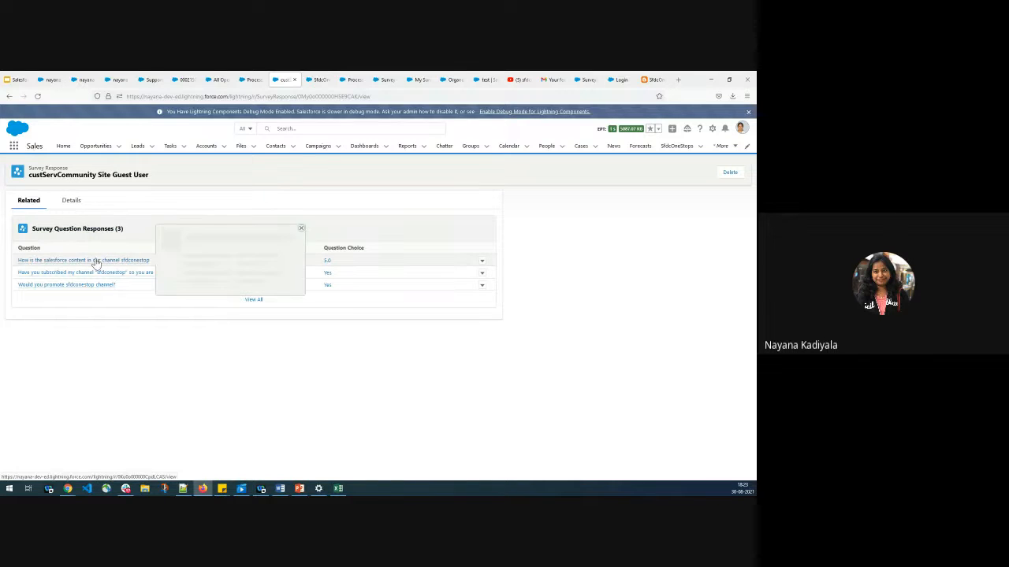
{"action": "mouse_move", "coordinate": [71, 265]}
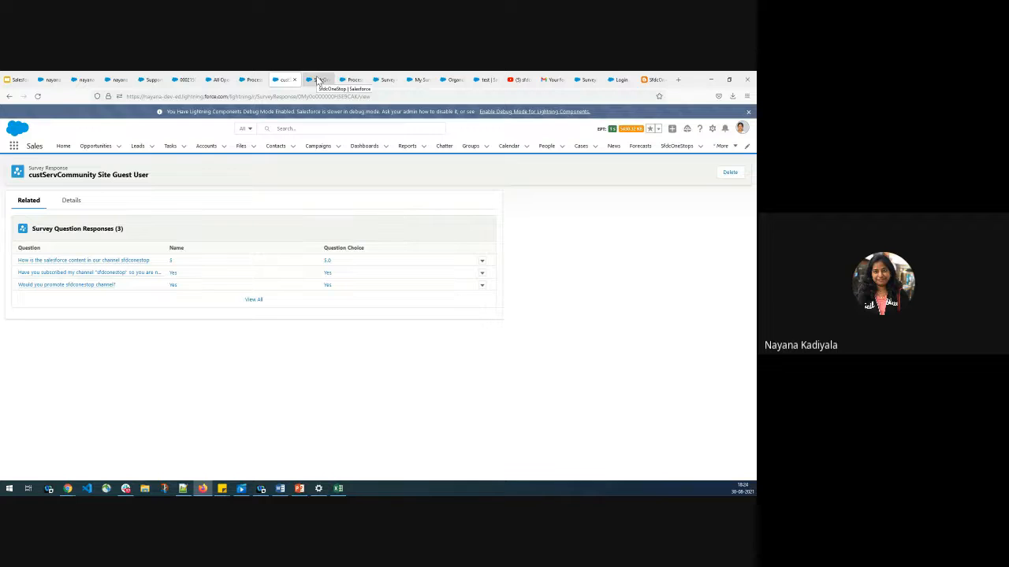
- Review the sfdconestopchannelSubscribers process and the related lists on the SfdcOneStop page layout
{"action": "left_click", "coordinate": [249, 80]}
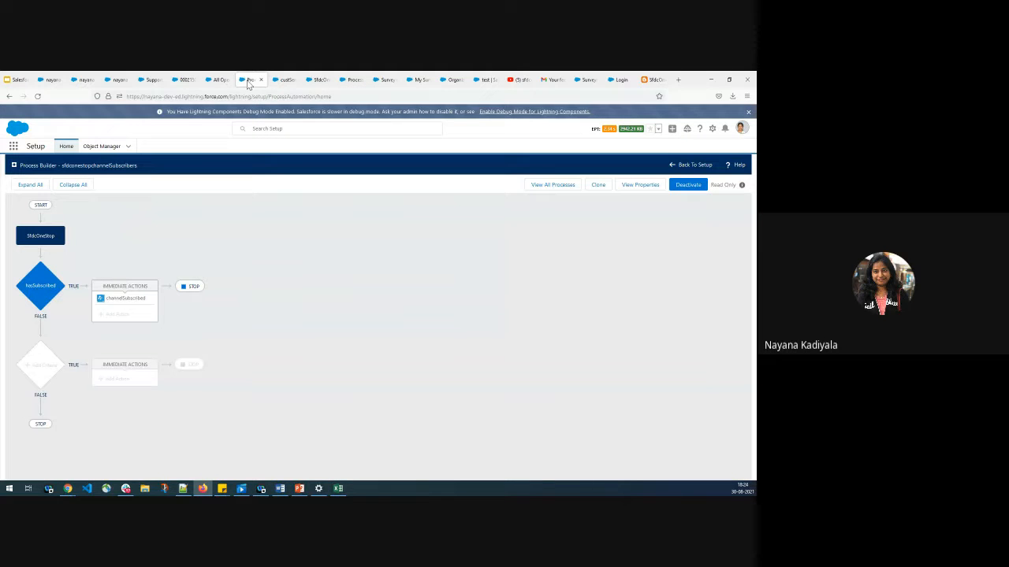
{"action": "left_click", "coordinate": [319, 79]}
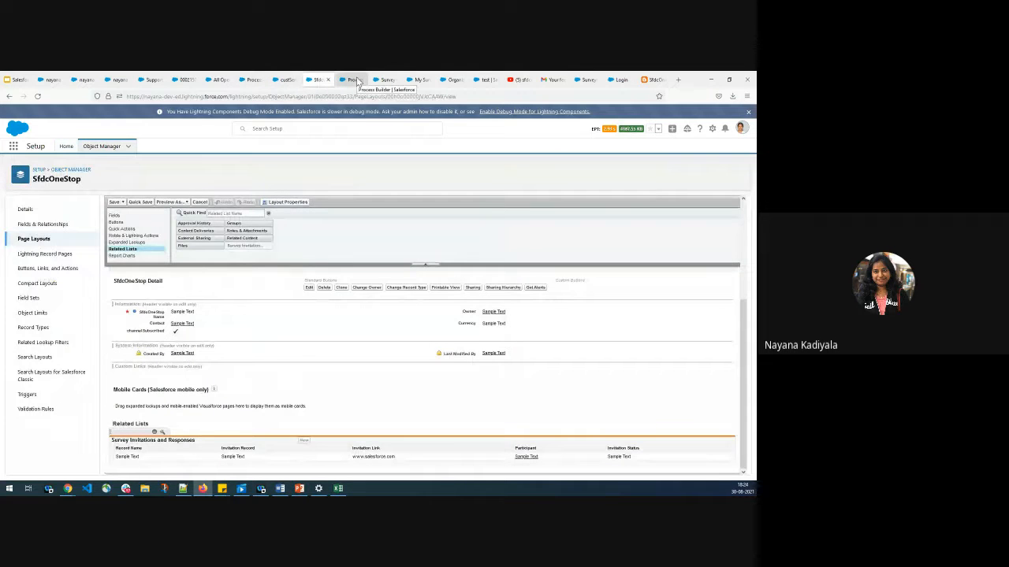
{"action": "left_click", "coordinate": [385, 79]}
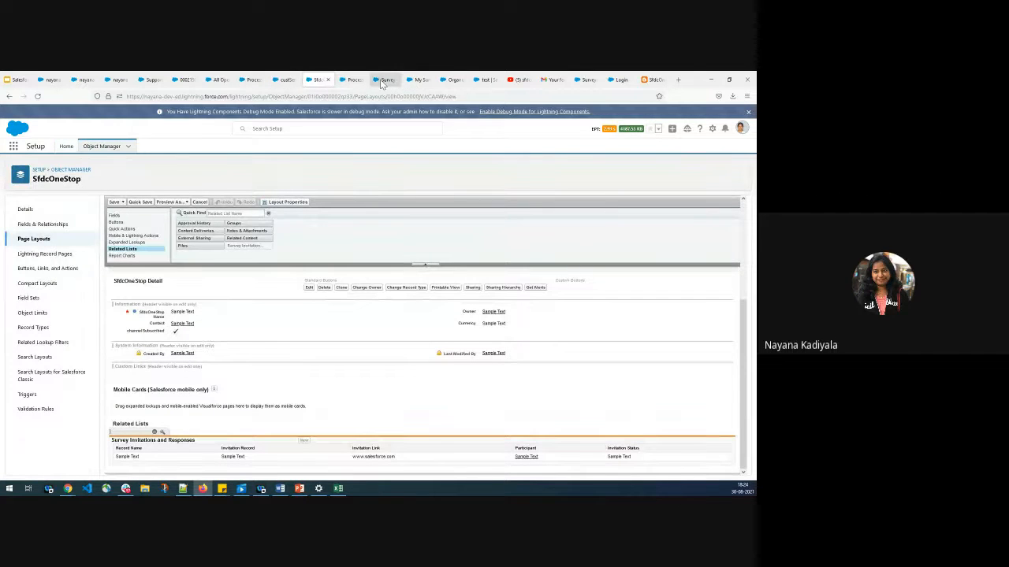
- Open the SfdcOneStop learning survey from My Surveys in the survey builder
{"action": "left_click", "coordinate": [424, 79]}
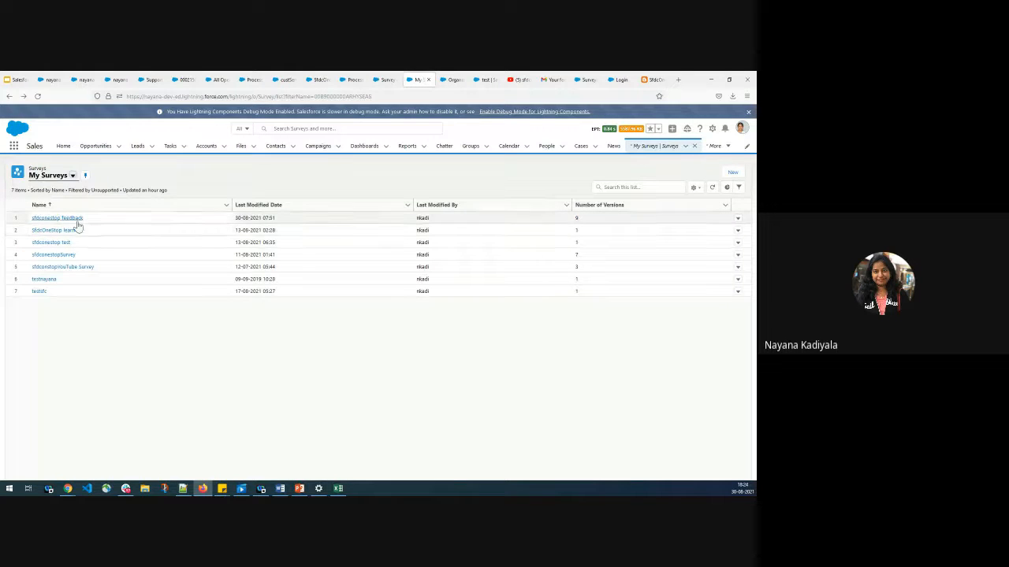
{"action": "left_click", "coordinate": [70, 231]}
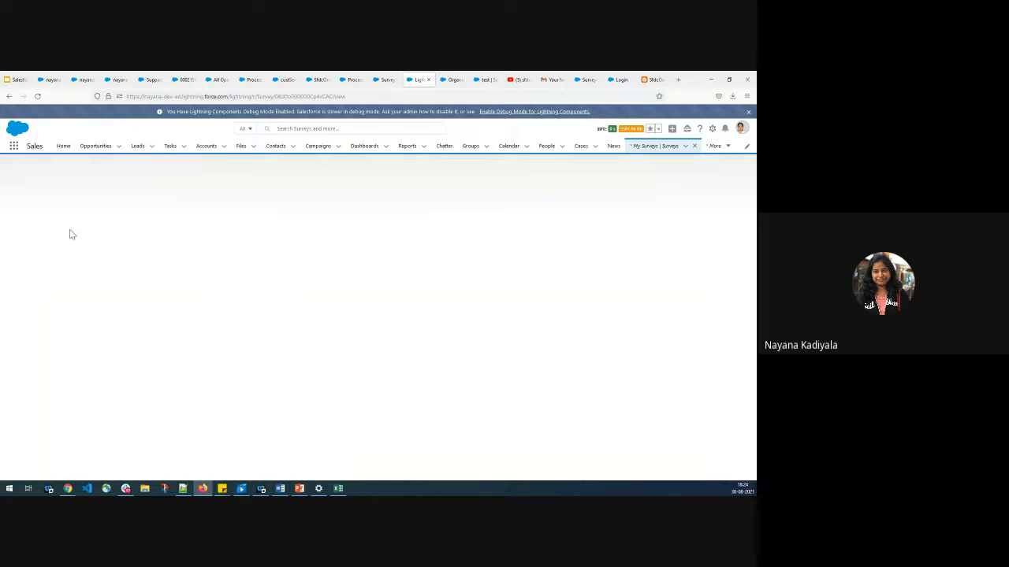
{"action": "left_click", "coordinate": [708, 177]}
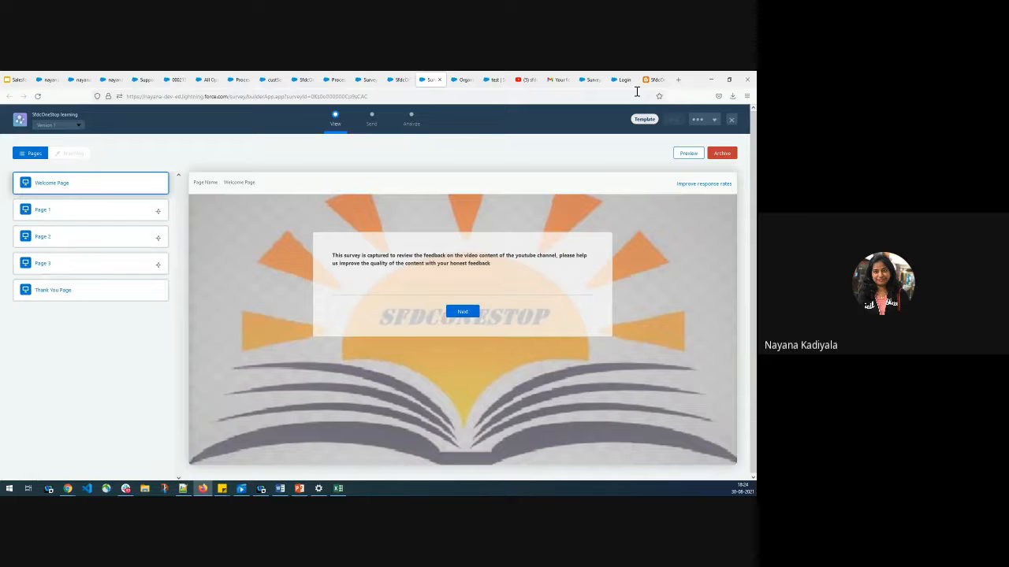
- Switch to the Salesforce Surveys presentation and review the Survey Object's slide, comparing it with the survey's version and question responses in Salesforce
{"action": "left_click", "coordinate": [17, 81]}
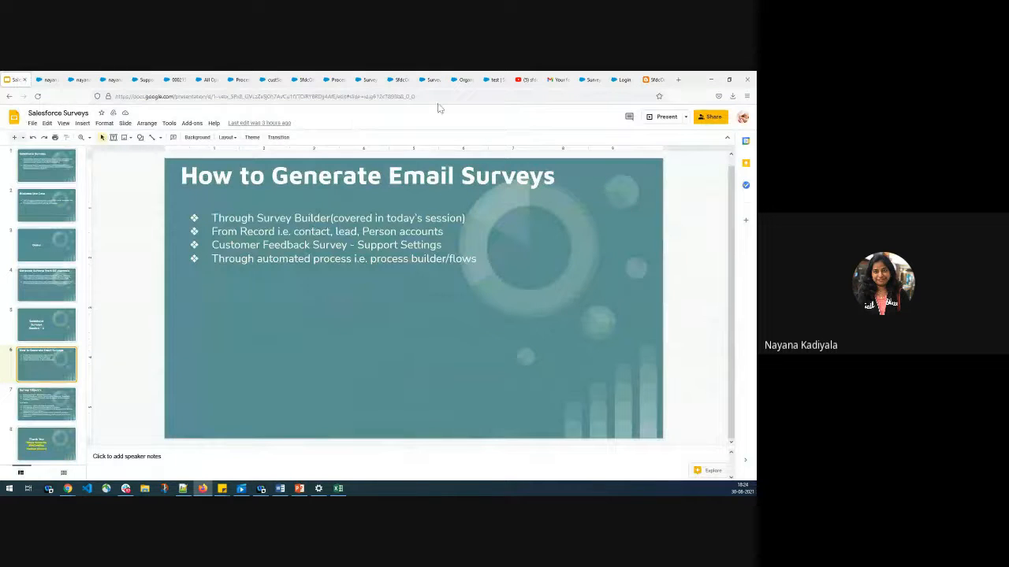
{"action": "left_click", "coordinate": [428, 80]}
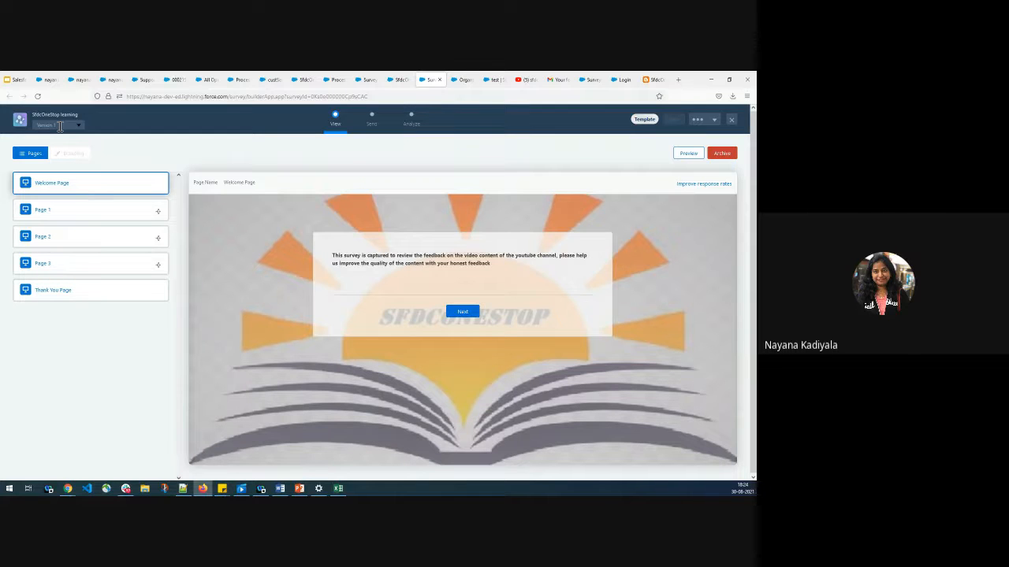
{"action": "left_click", "coordinate": [15, 80]}
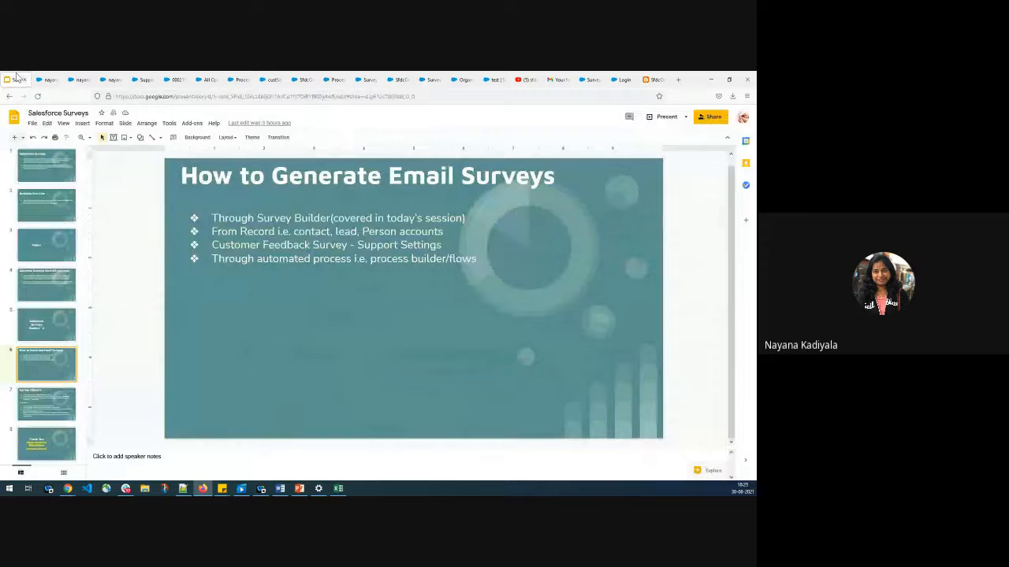
{"action": "left_click", "coordinate": [38, 398]}
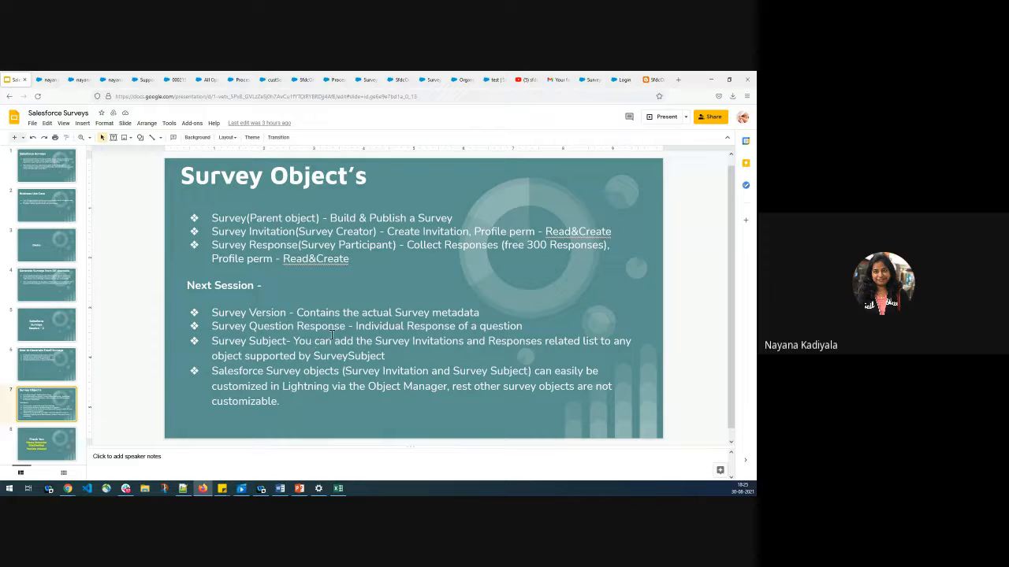
{"action": "left_click", "coordinate": [365, 78]}
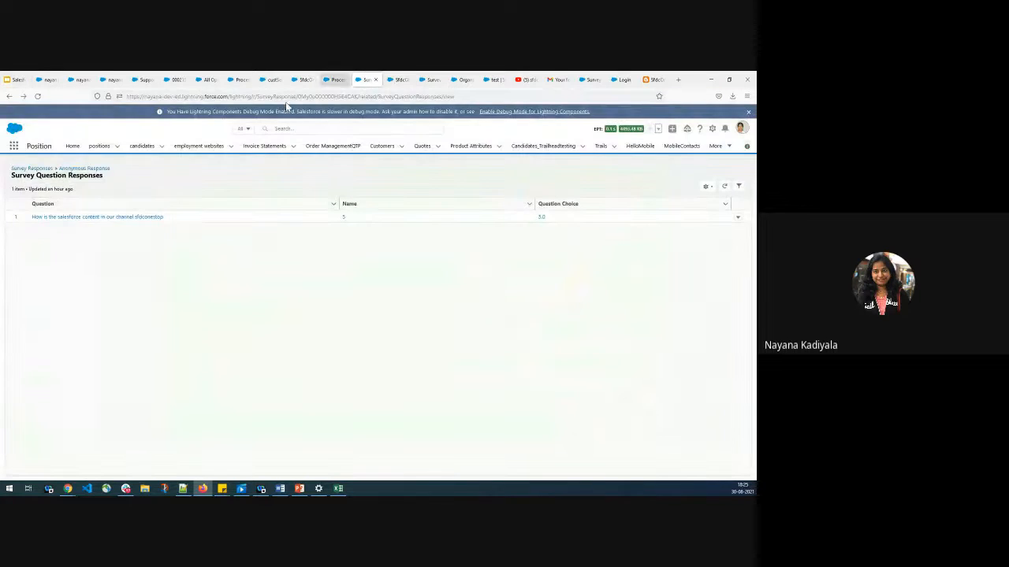
{"action": "left_click", "coordinate": [18, 79]}
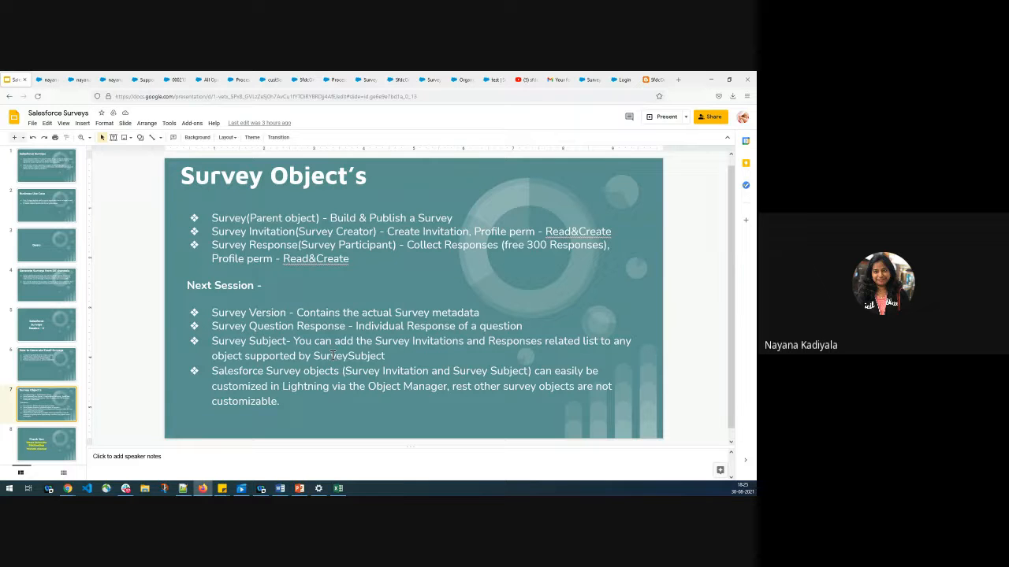
- Switch to the SfdcOneStop blog and read the Salesforce Surveys article's survey objects and ways of generating surveys
{"action": "left_click", "coordinate": [646, 80]}
{"action": "scroll", "coordinate": [274, 349], "scroll_direction": "up", "scroll_amount": 5}
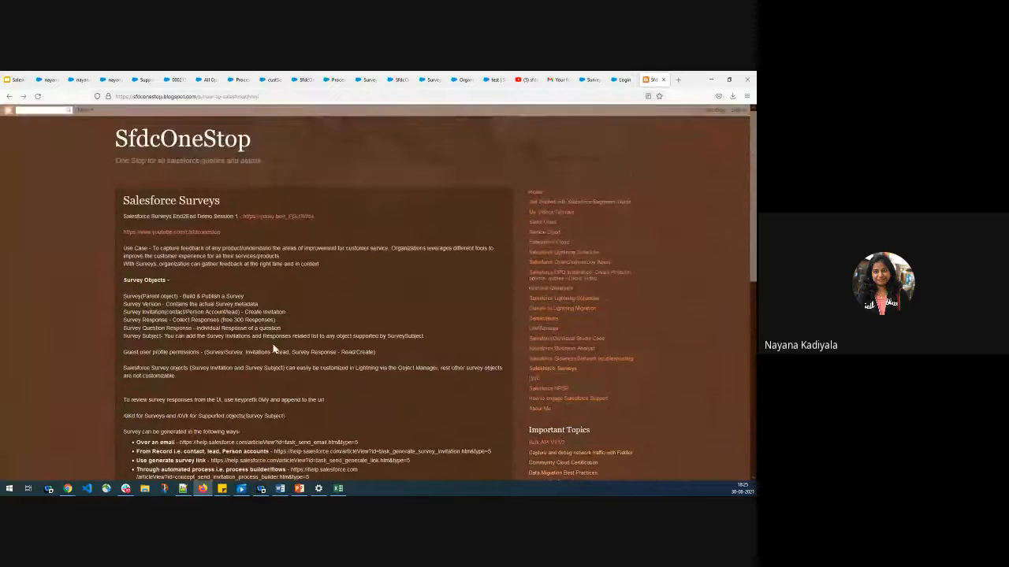
{"action": "scroll", "coordinate": [276, 359], "scroll_direction": "down", "scroll_amount": 2}
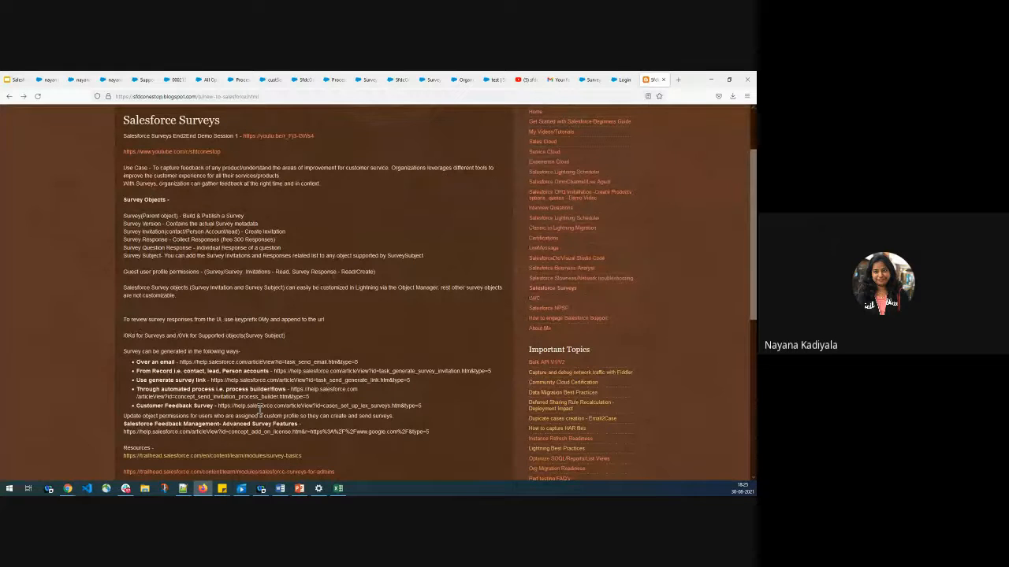
- Examine the Survey Invitations and Responses related list on the SfdcOneStop page layout
{"action": "left_click", "coordinate": [302, 79]}
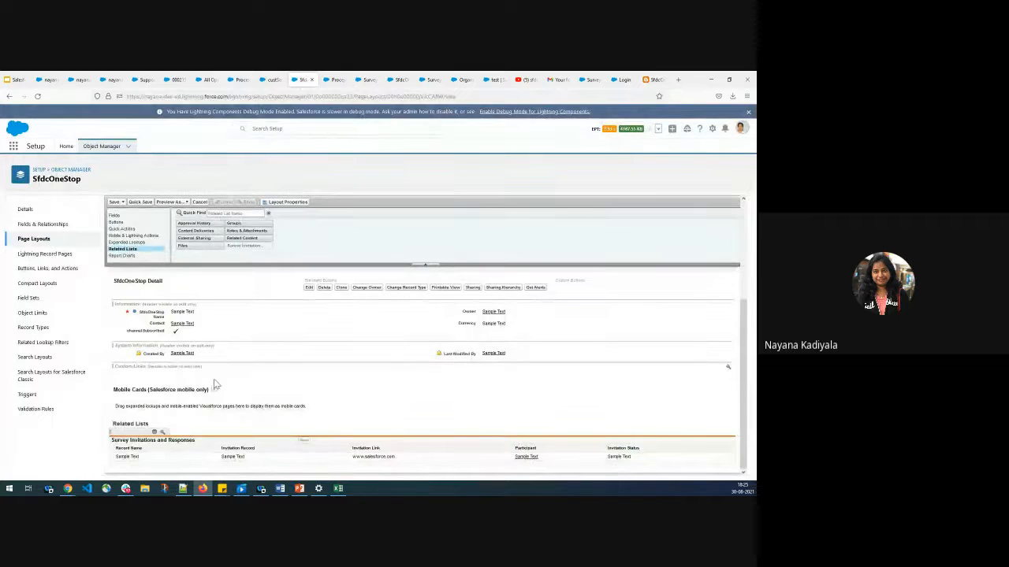
{"action": "scroll", "coordinate": [154, 414], "scroll_direction": "up", "scroll_amount": 2}
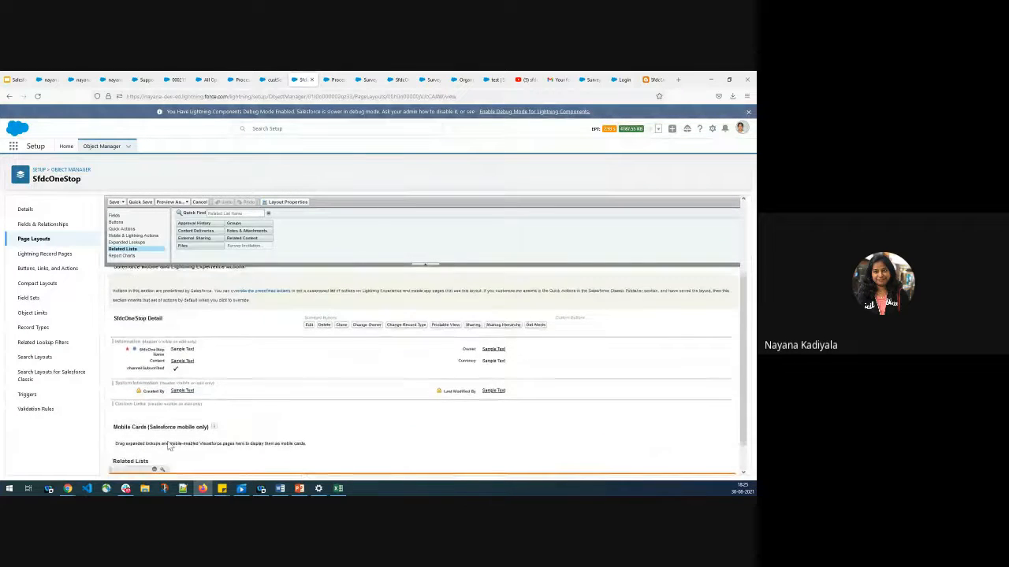
{"action": "scroll", "coordinate": [166, 437], "scroll_direction": "down", "scroll_amount": 2}
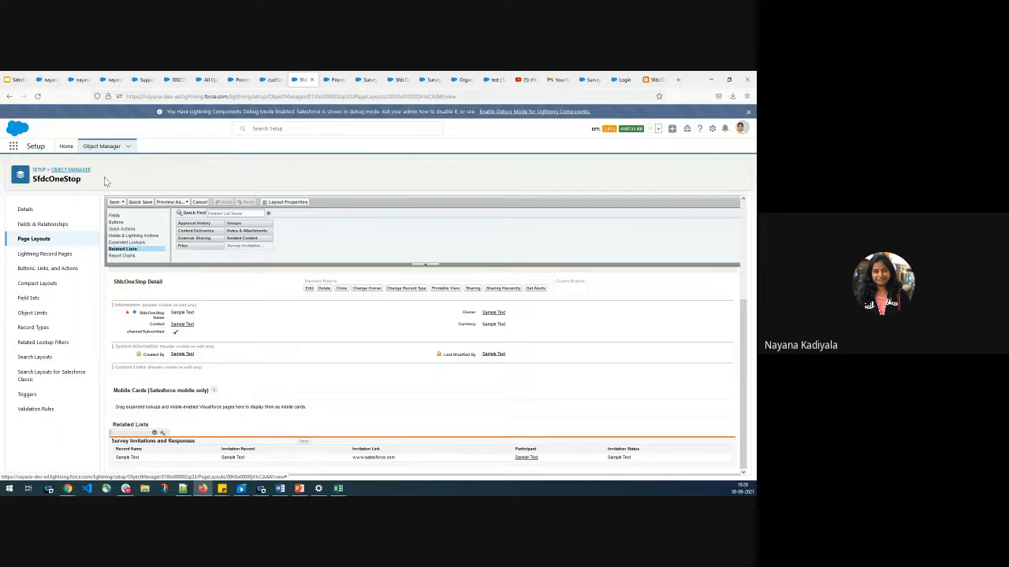
- Return to the Salesforce Surveys presentation and show the closing Thank You slide
{"action": "left_click", "coordinate": [16, 80]}
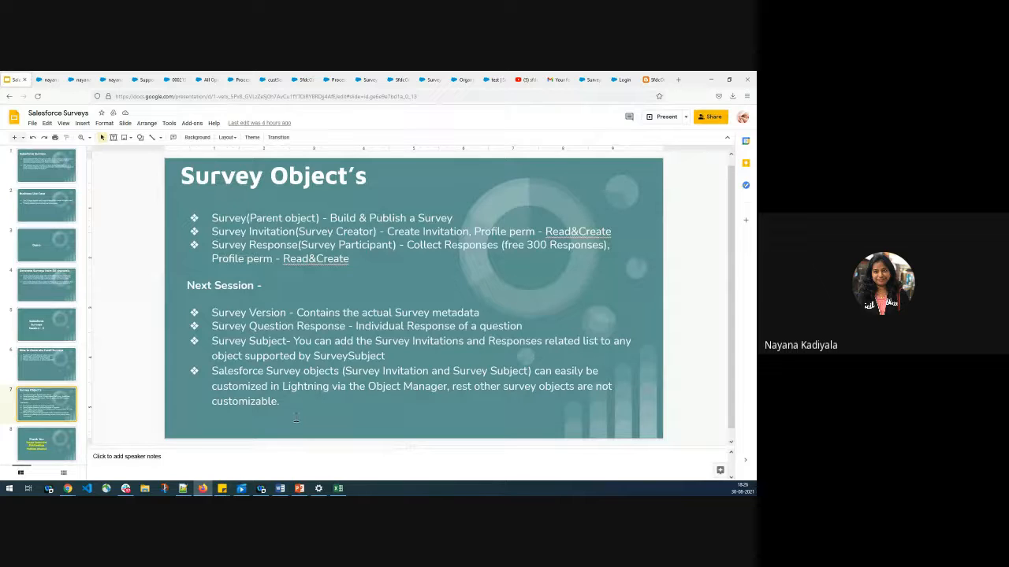
{"action": "left_click", "coordinate": [47, 439]}
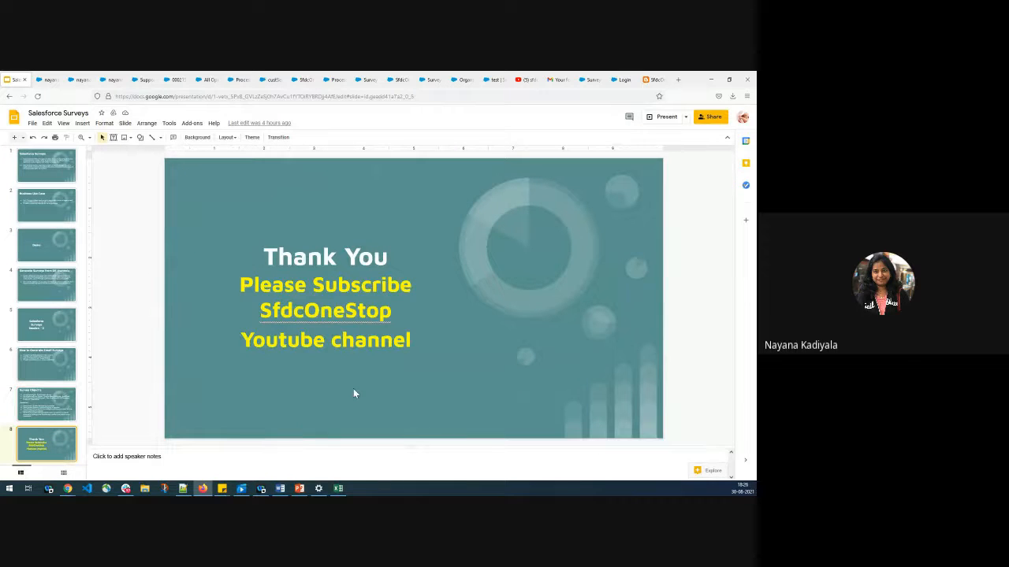